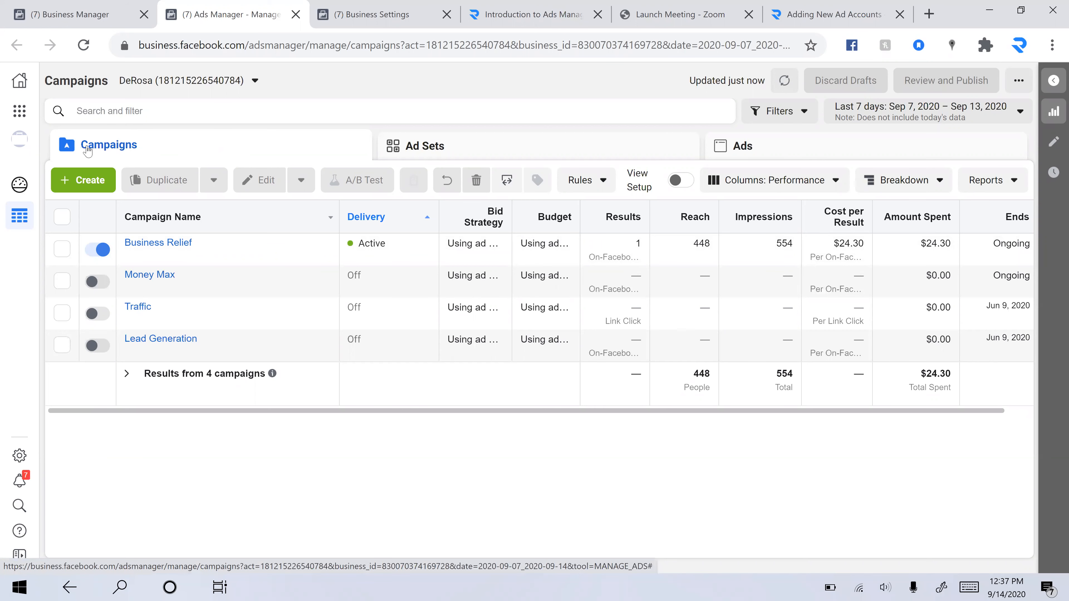
# Browse the Ad Sets, Ads and Campaigns levels and open the ad account list
pyautogui.click(434, 160)
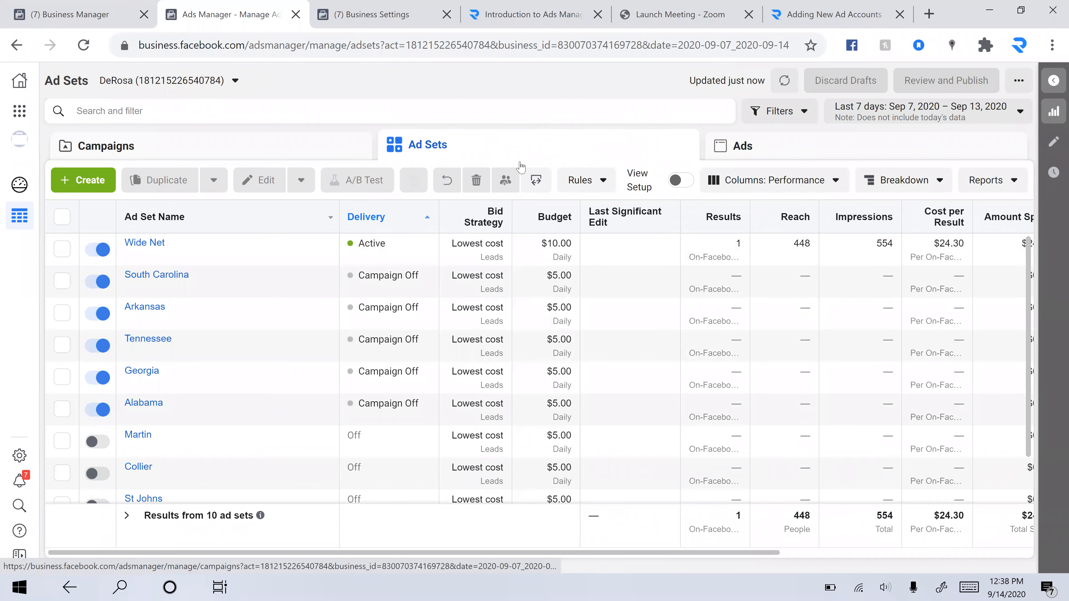
pyautogui.click(778, 159)
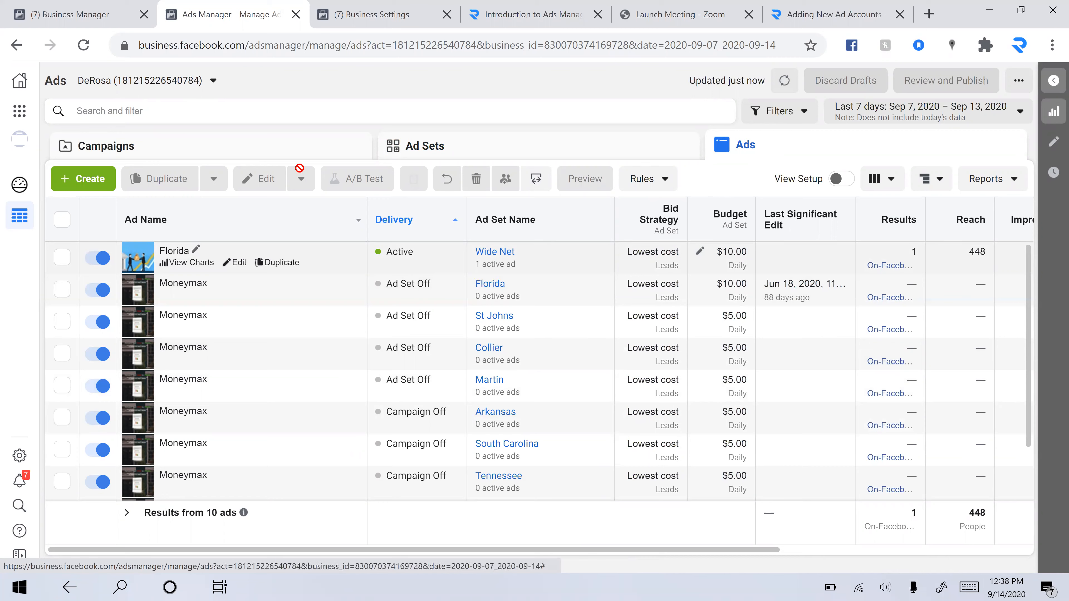
pyautogui.click(266, 155)
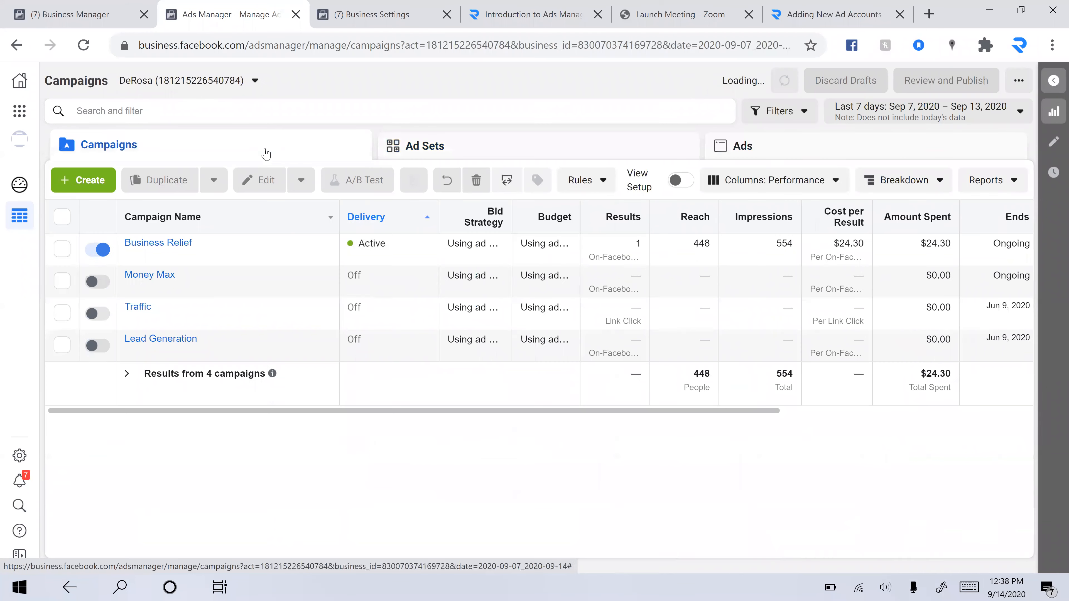
pyautogui.click(250, 87)
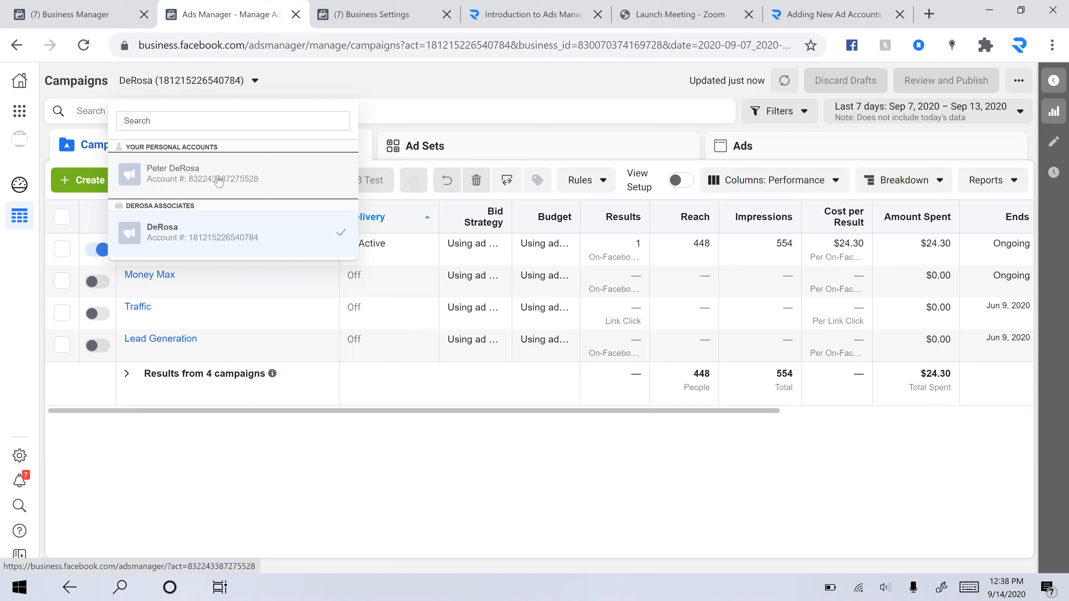
pyautogui.click(488, 86)
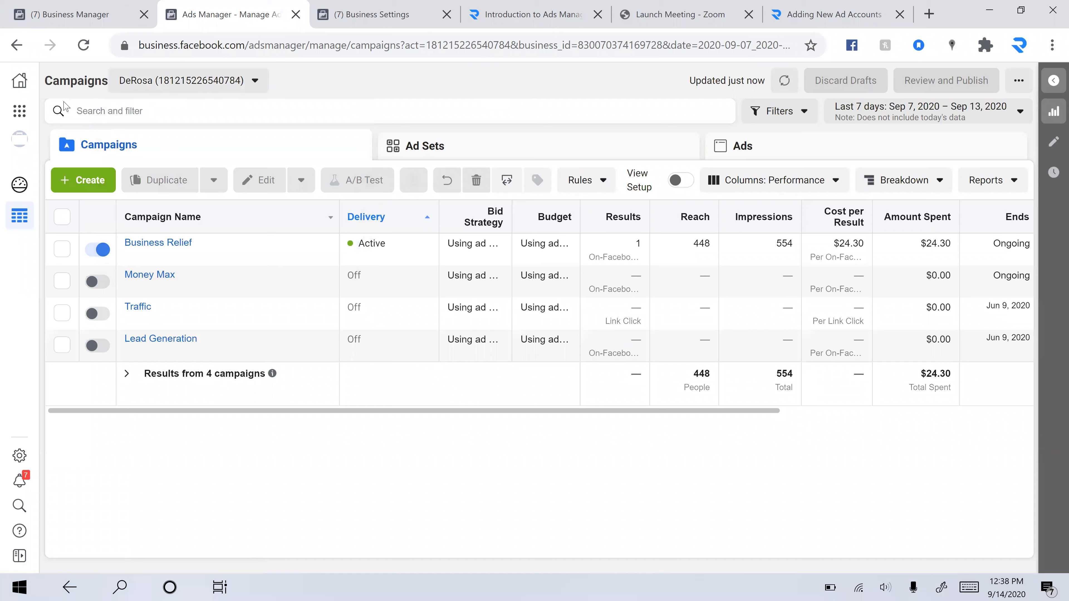
# Open the Business Tools menu and browse its shortcuts and sections
pyautogui.click(20, 116)
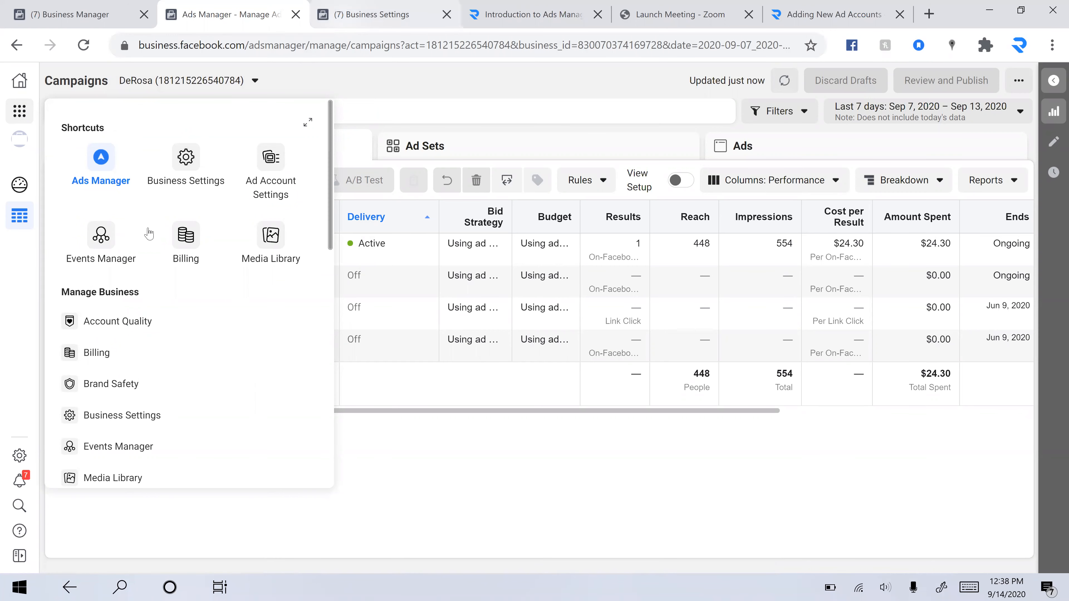
pyautogui.hotkey('ctrl', 'Tab')
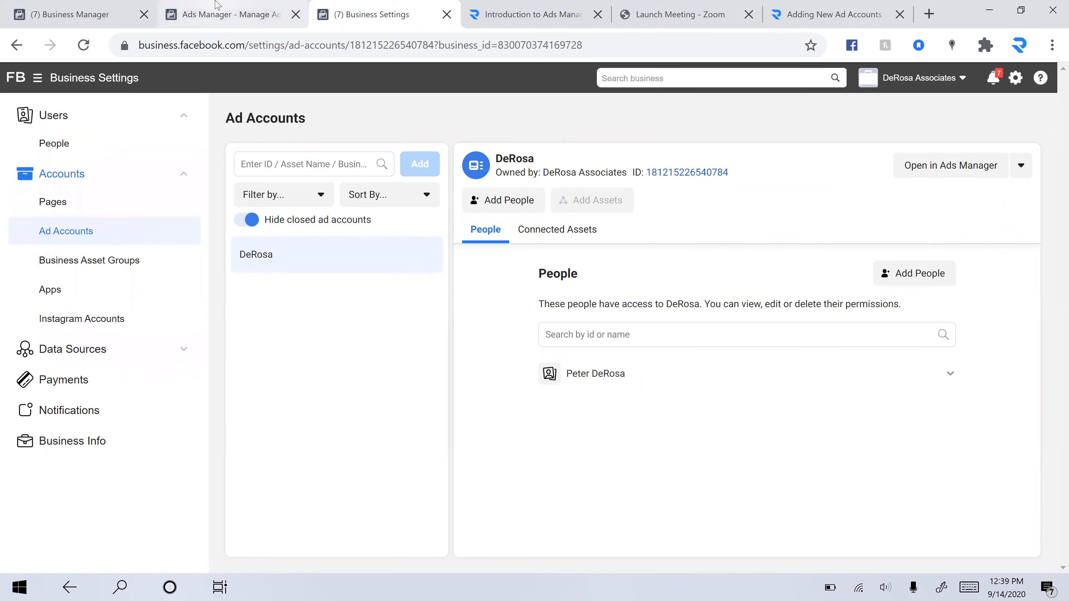
pyautogui.hotkey('ctrl', 'shift', 'Tab')
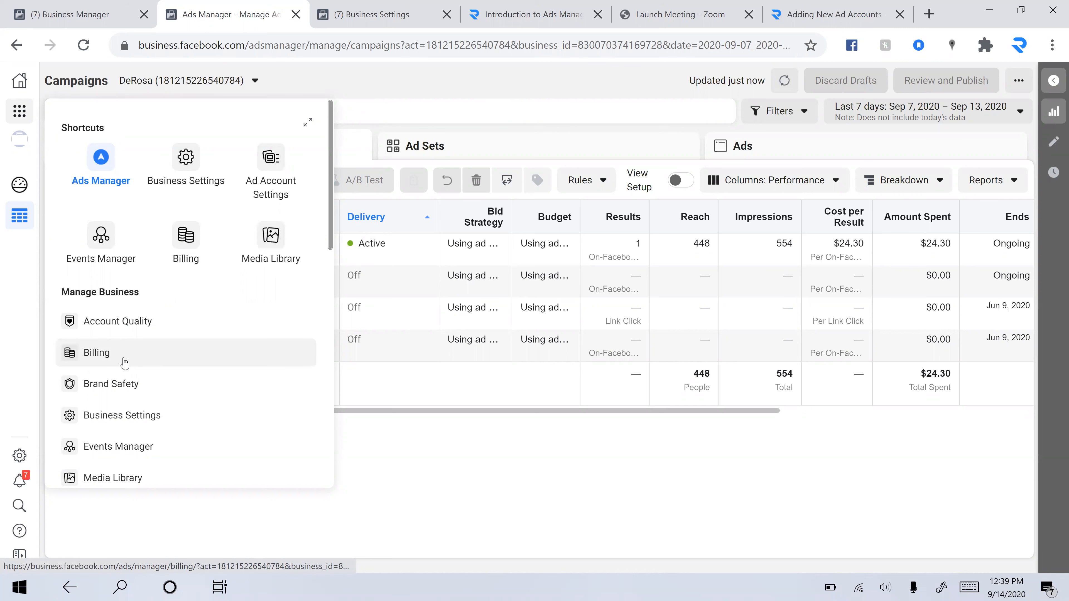
pyautogui.scroll(-2, 114, 379)
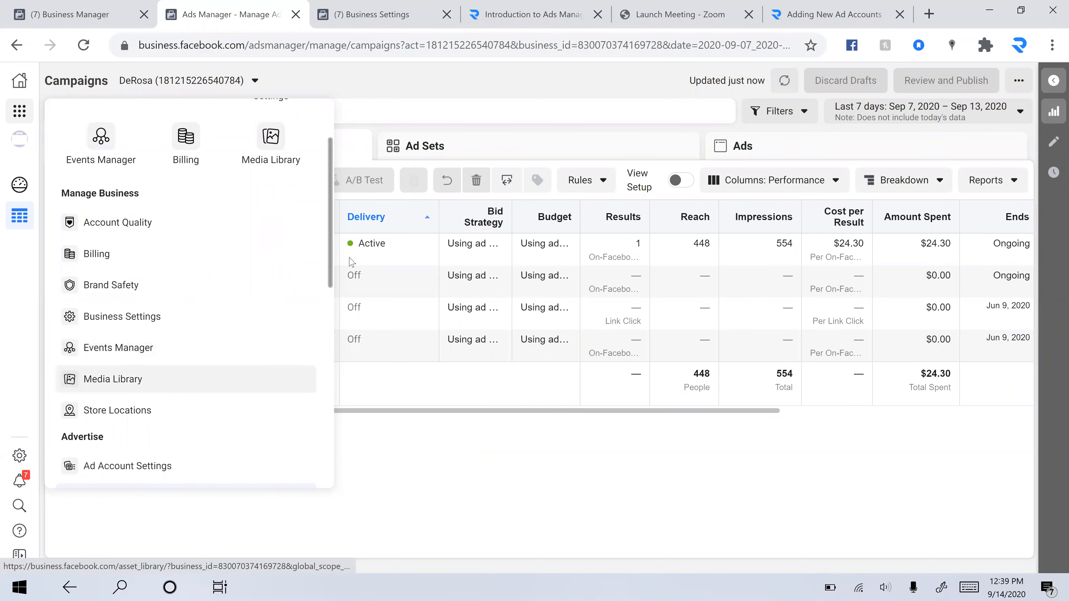
pyautogui.scroll(-3, 210, 382)
pyautogui.scroll(5, 210, 382)
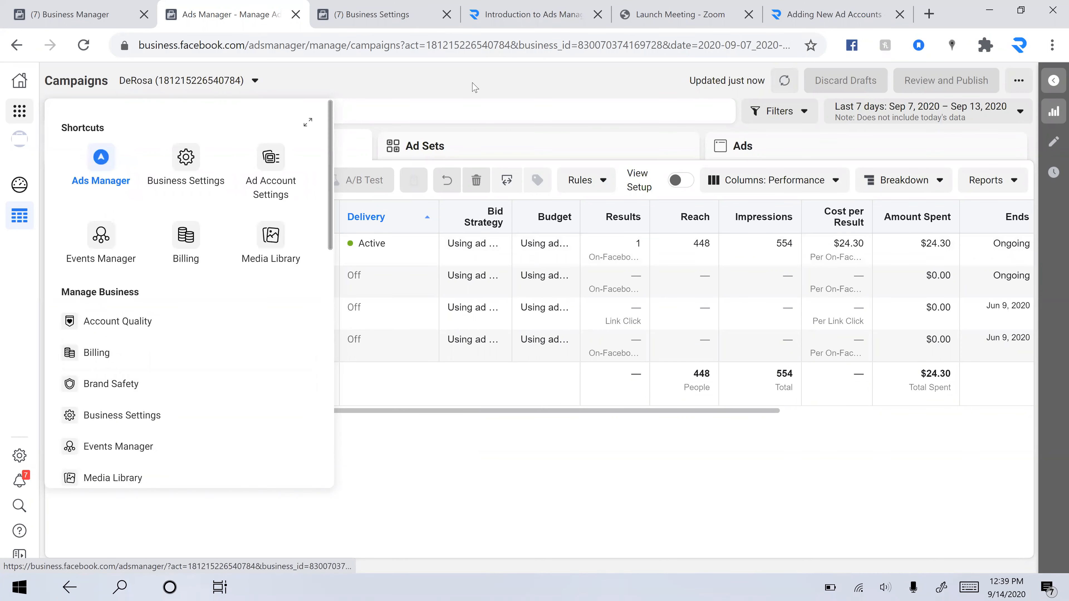
pyautogui.click(475, 87)
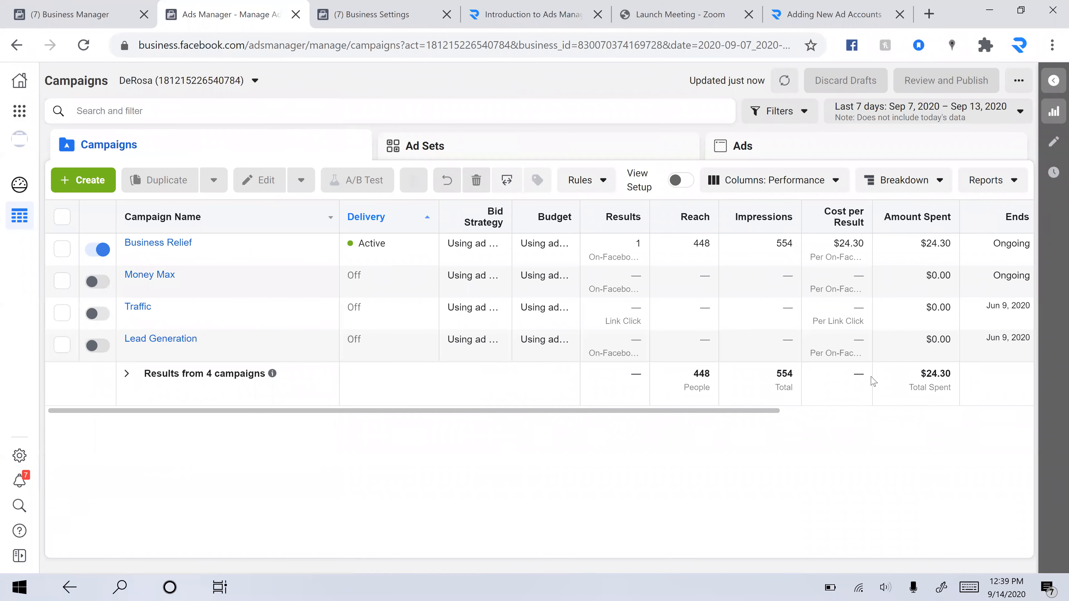
# Expand and collapse the insights side pane
pyautogui.click(1051, 82)
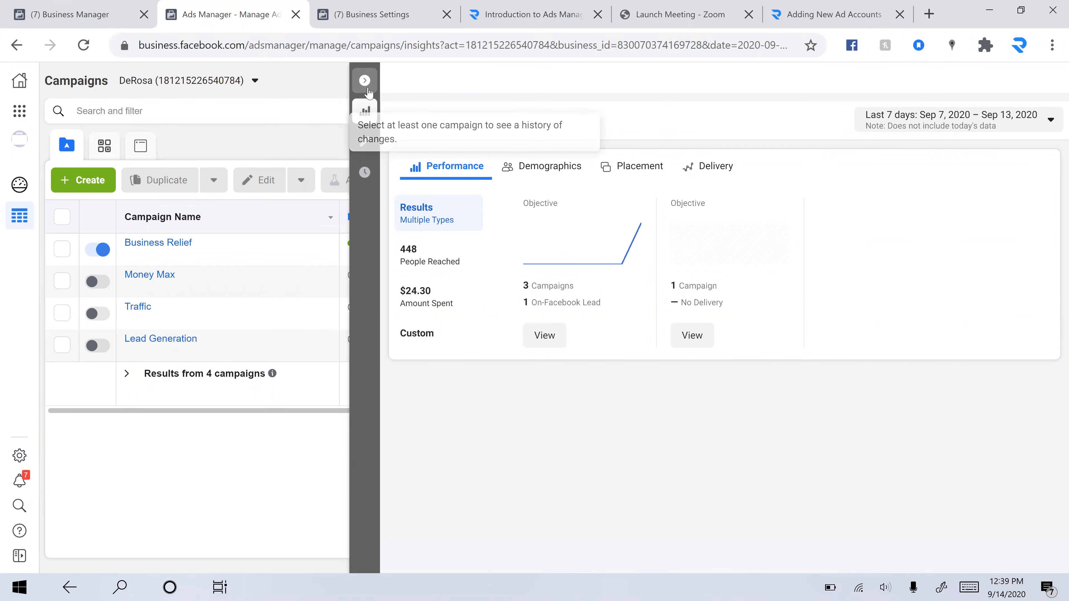
pyautogui.click(365, 80)
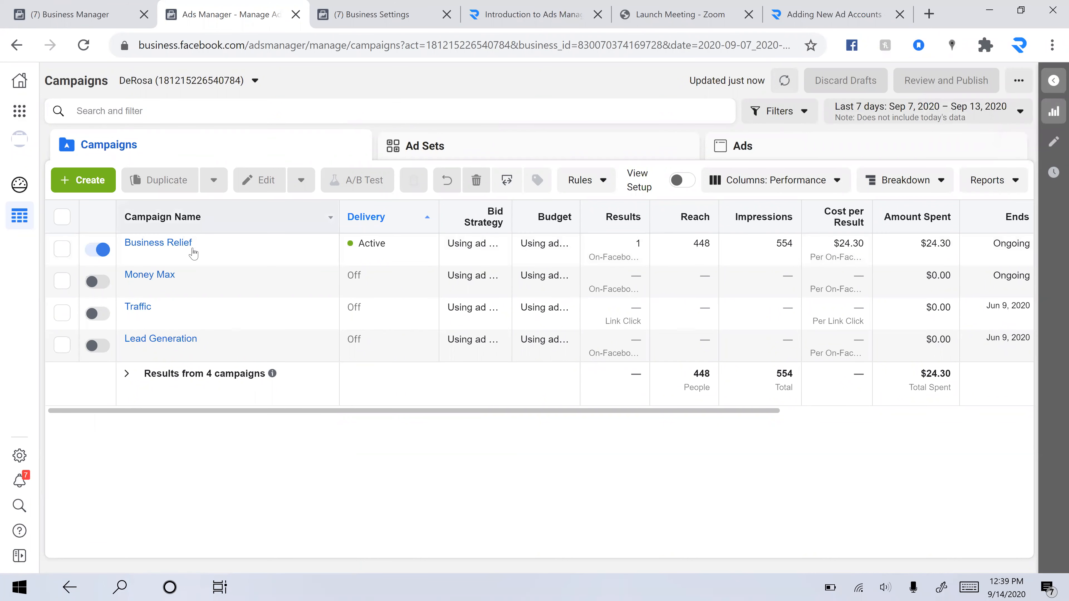
# Open the Business Relief campaign's Florida ad in the editing pane and review its ad creative
pyautogui.click(204, 254)
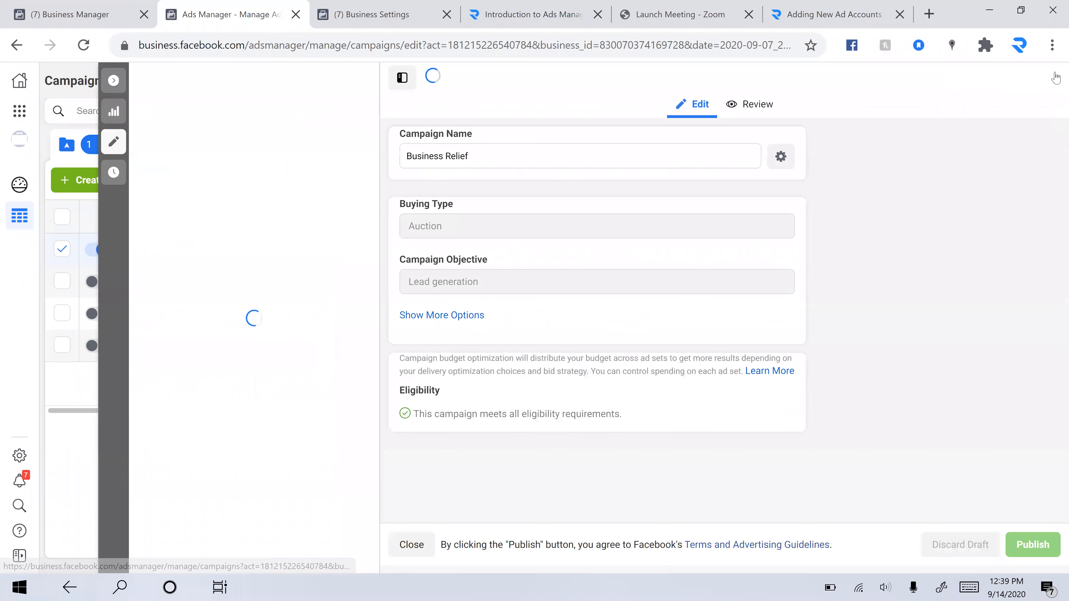
pyautogui.click(1048, 86)
pyautogui.click(1048, 86)
pyautogui.click(206, 208)
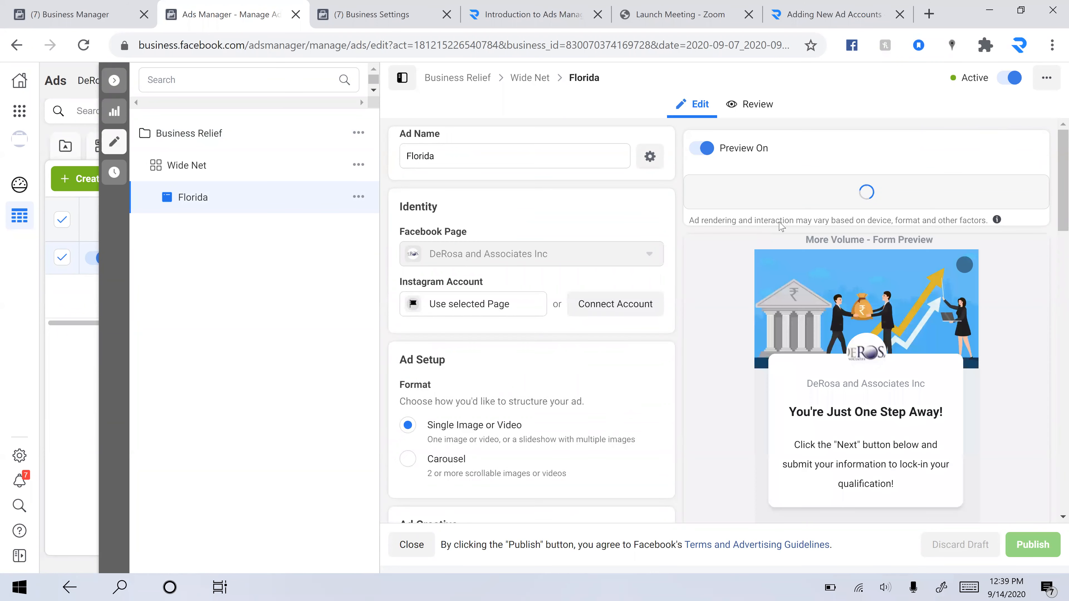
pyautogui.scroll(-5, 703, 192)
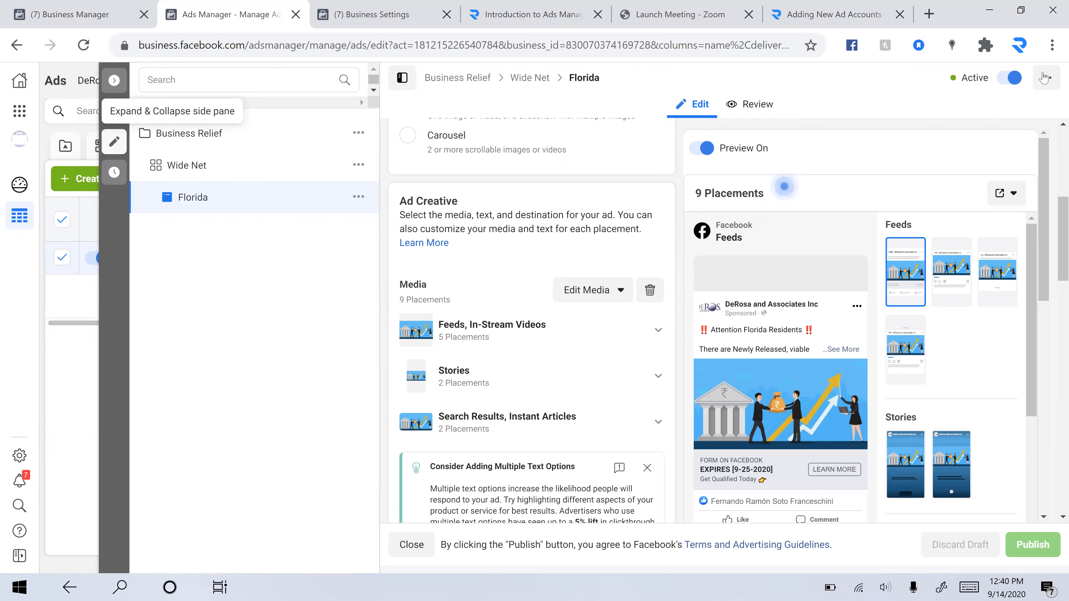
# Open the ad's more-options menu, dismiss it, and close the editing pane
pyautogui.click(1052, 87)
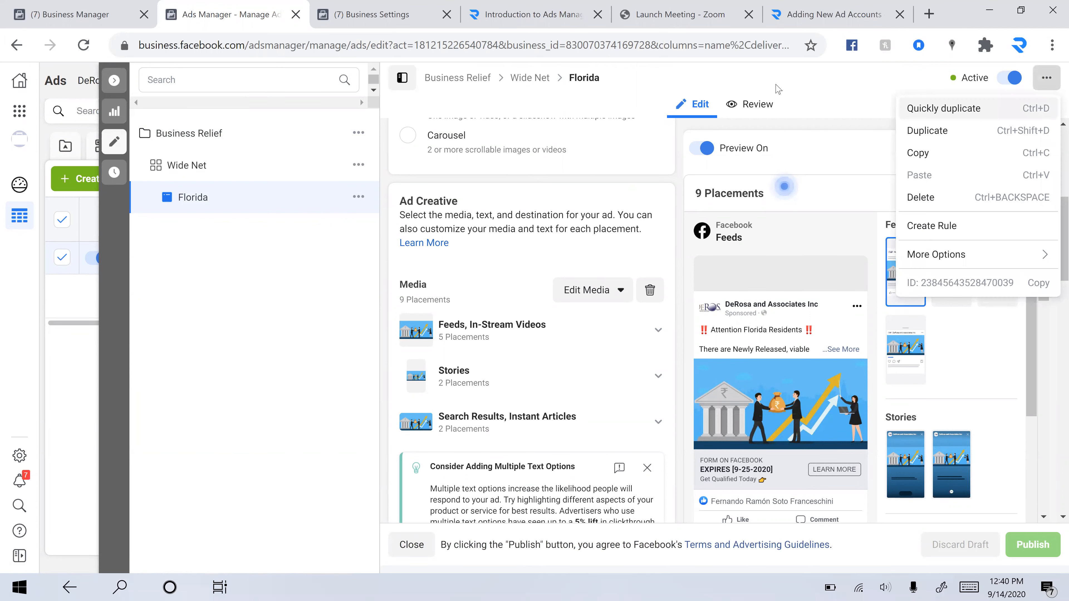
pyautogui.press('Escape')
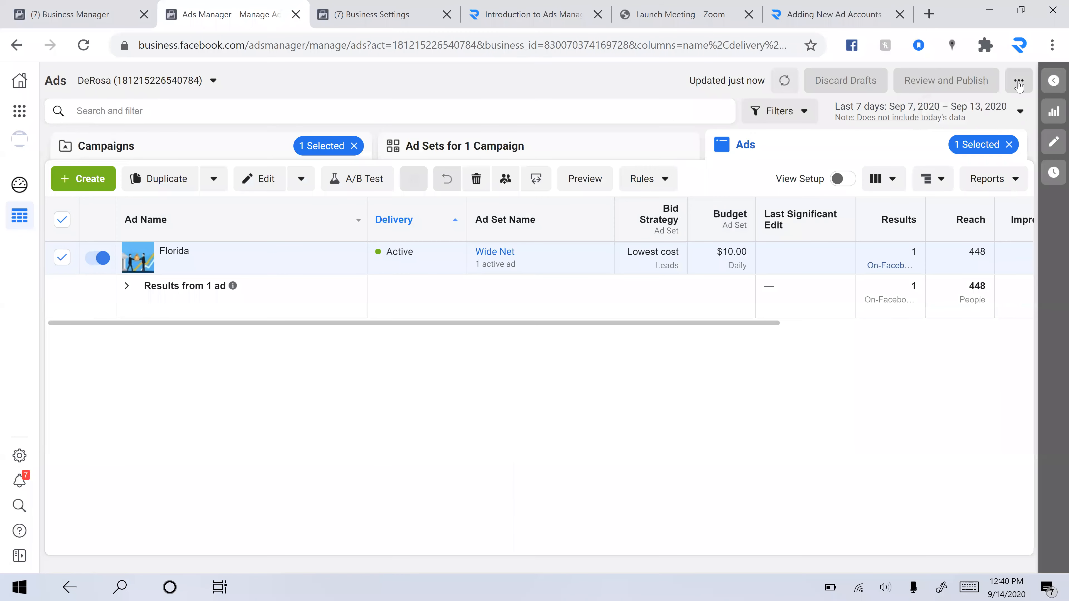
pyautogui.click(1019, 86)
pyautogui.click(1053, 80)
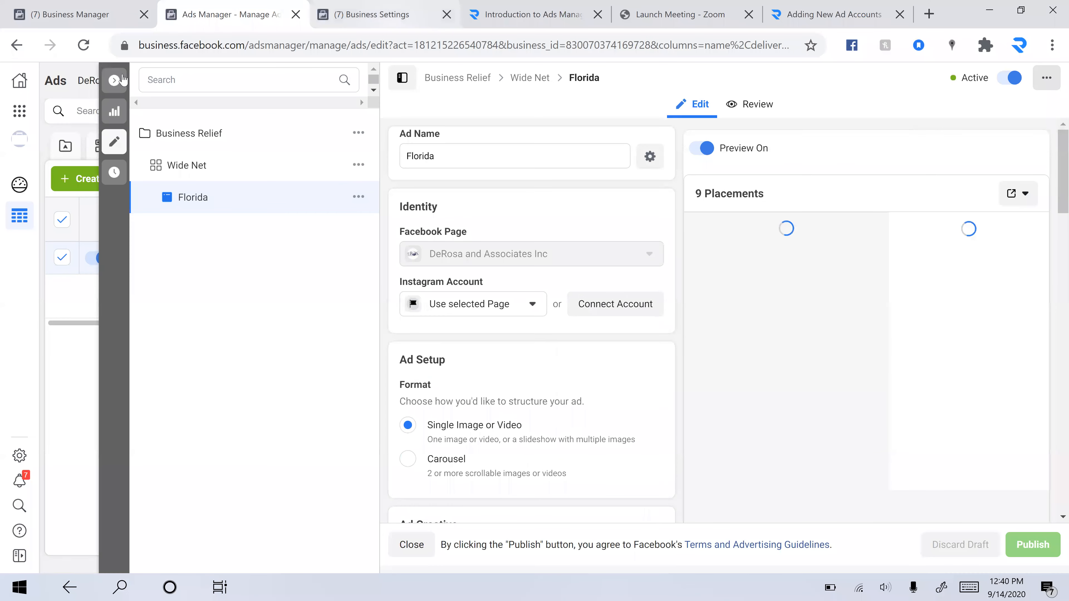
pyautogui.click(114, 80)
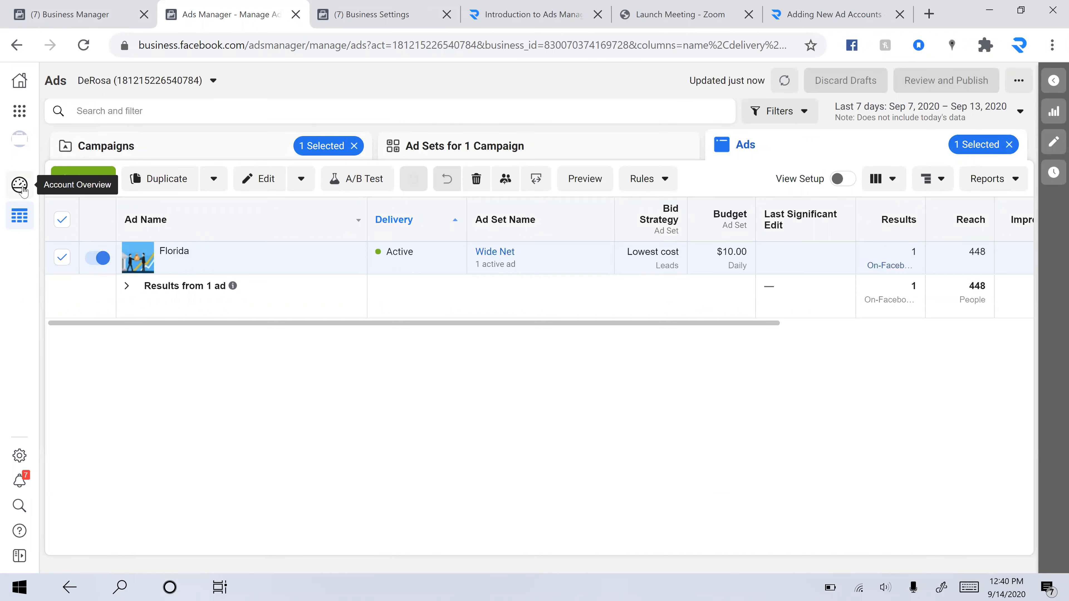
# Browse the Business Tools menu and open Business Settings from it
pyautogui.click(19, 112)
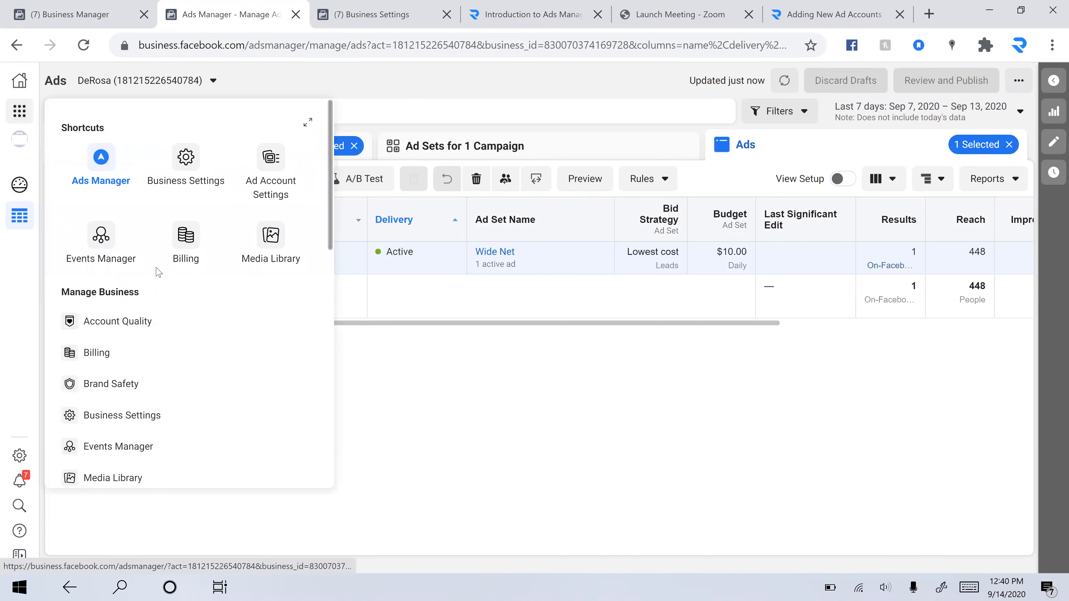
pyautogui.scroll(-8, 158, 272)
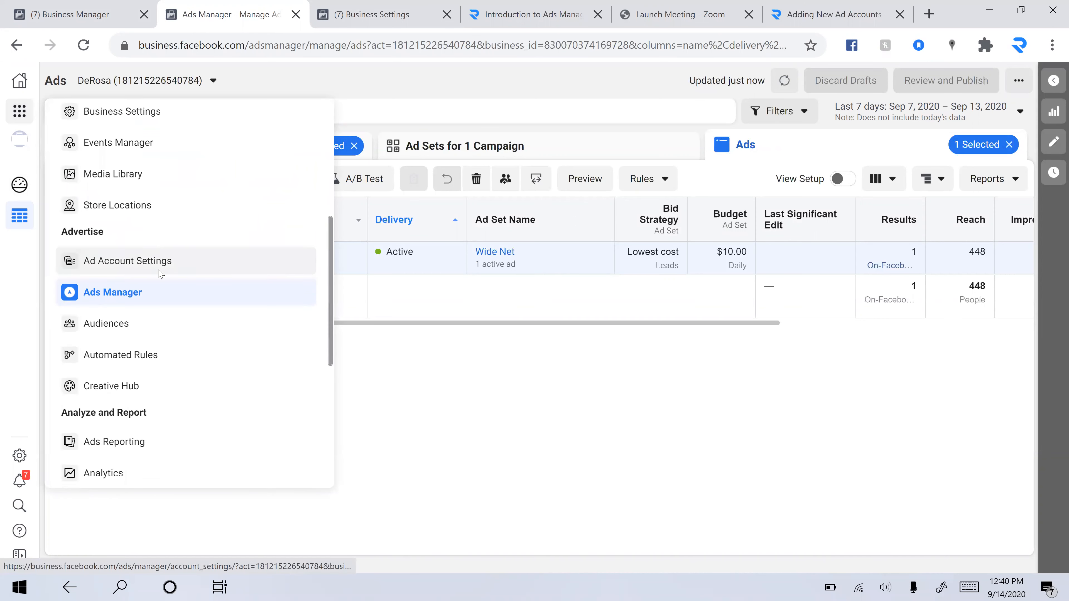
pyautogui.scroll(-4, 159, 275)
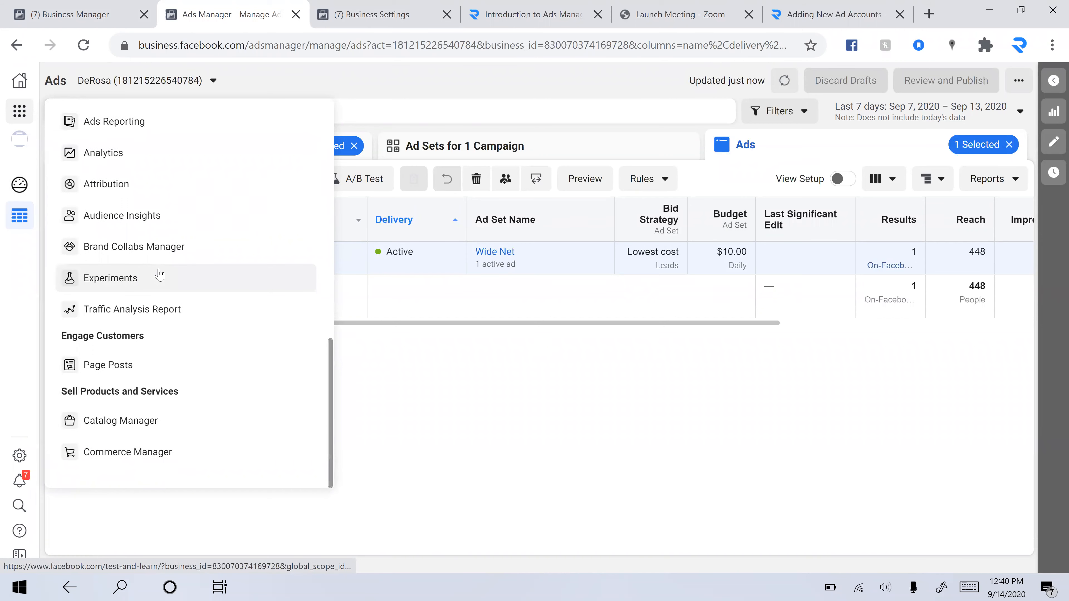
pyautogui.scroll(5, 159, 275)
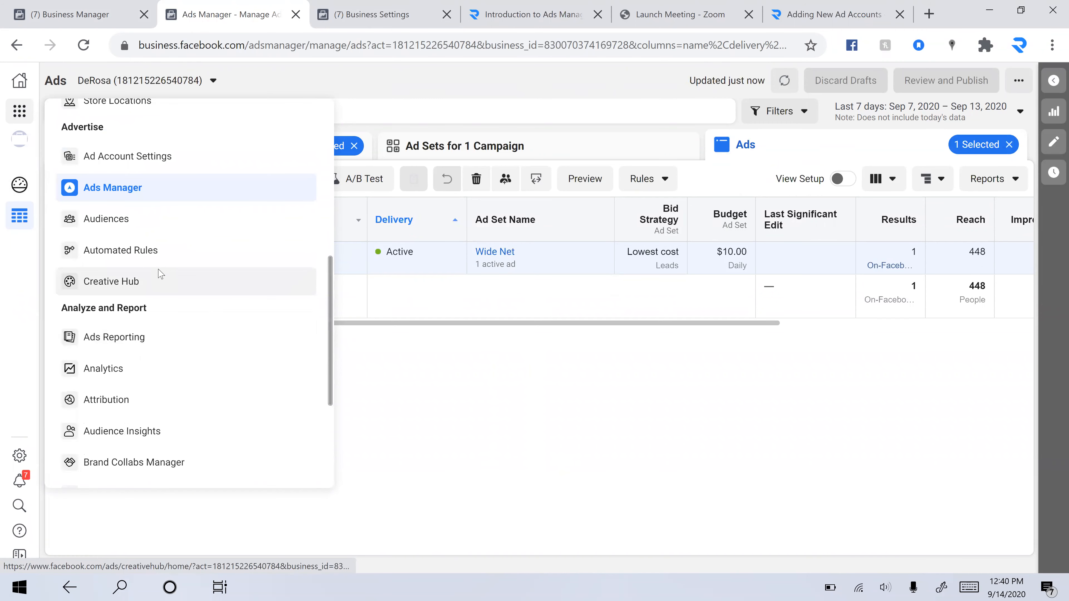
pyautogui.scroll(6, 159, 273)
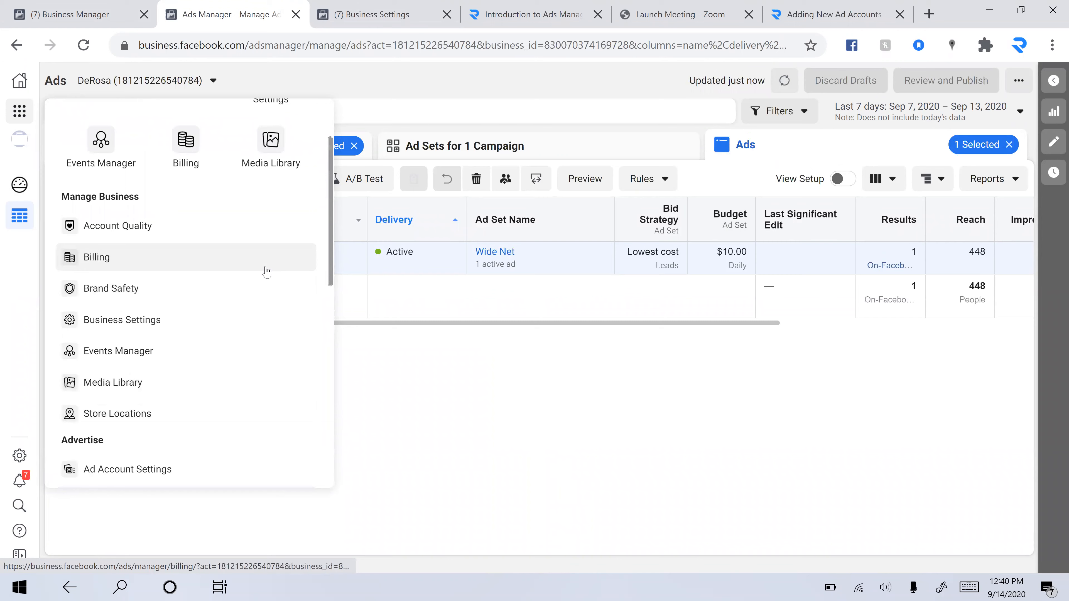
pyautogui.scroll(2, 266, 272)
pyautogui.click(183, 166)
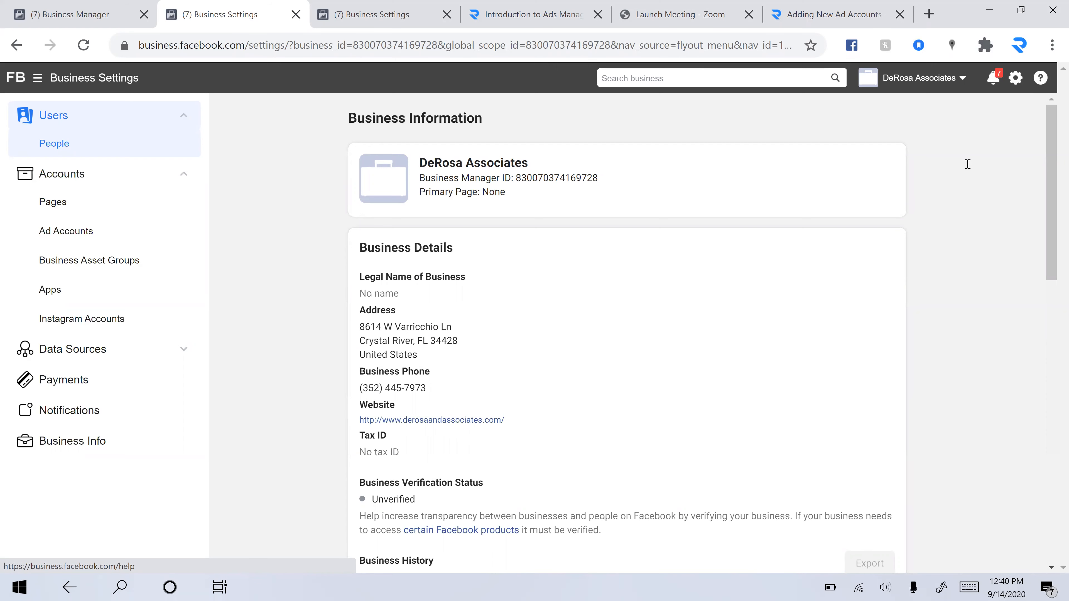
# Open the Help panel in Business Settings and browse its articles and resources
pyautogui.click(1040, 81)
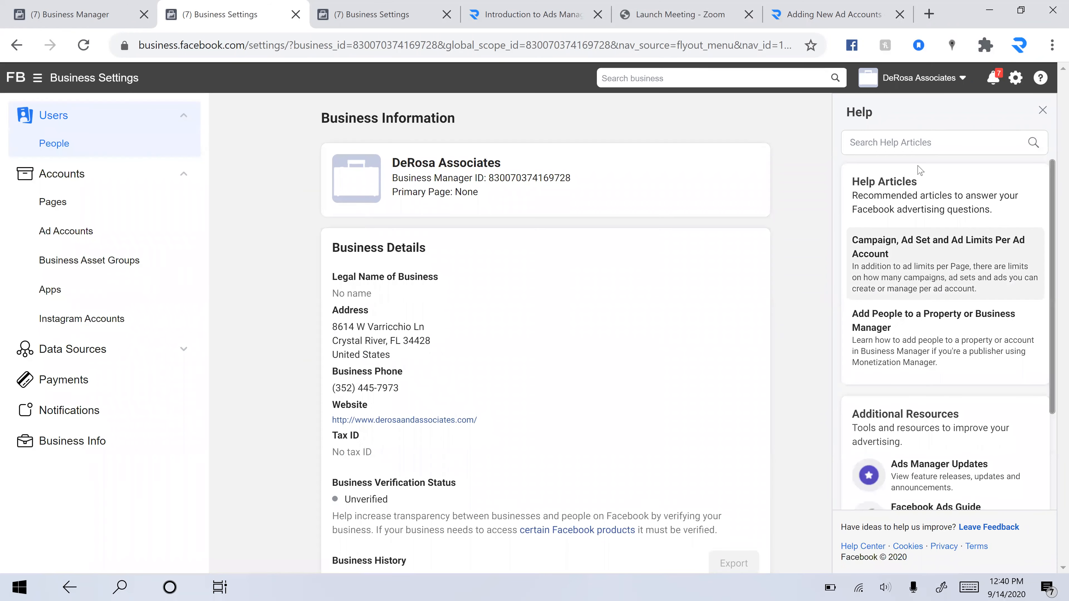
pyautogui.scroll(-3, 912, 294)
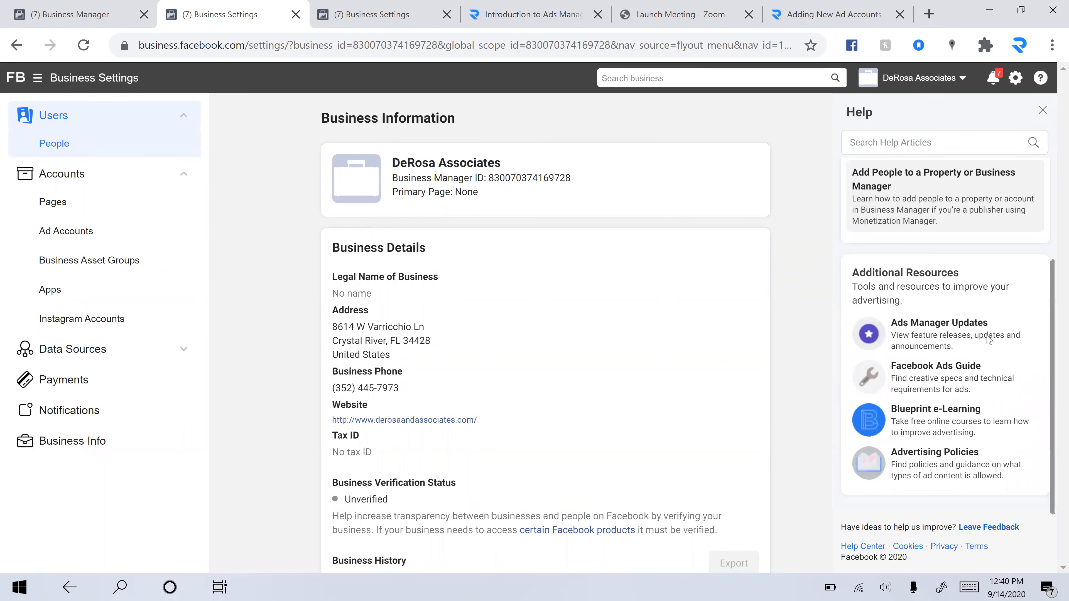
pyautogui.scroll(3, 923, 462)
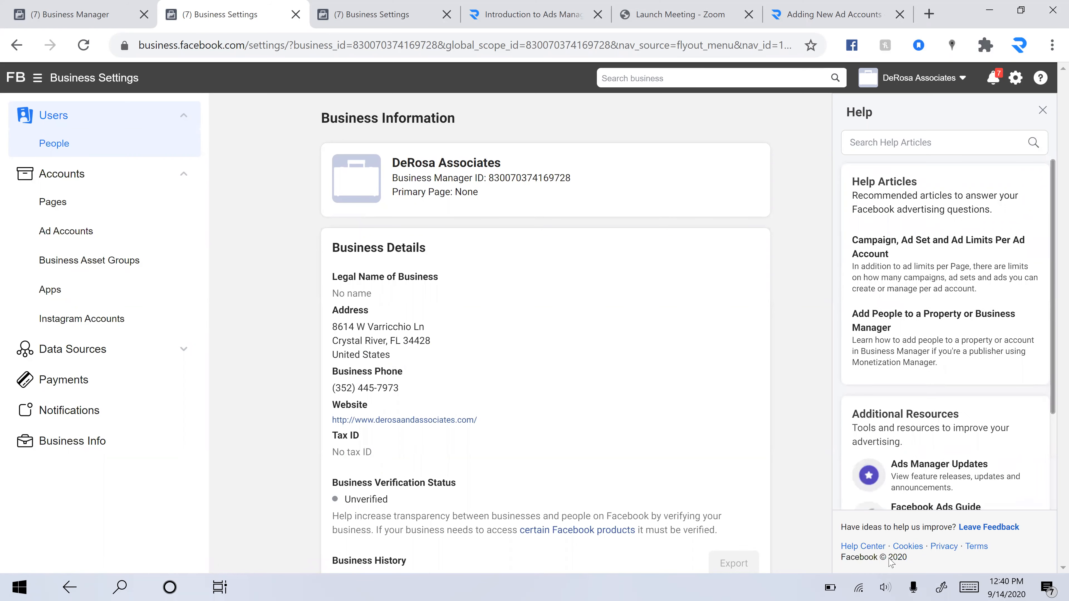
# Open the Business Help Center support page and browse its advertiser FAQs
pyautogui.click(870, 547)
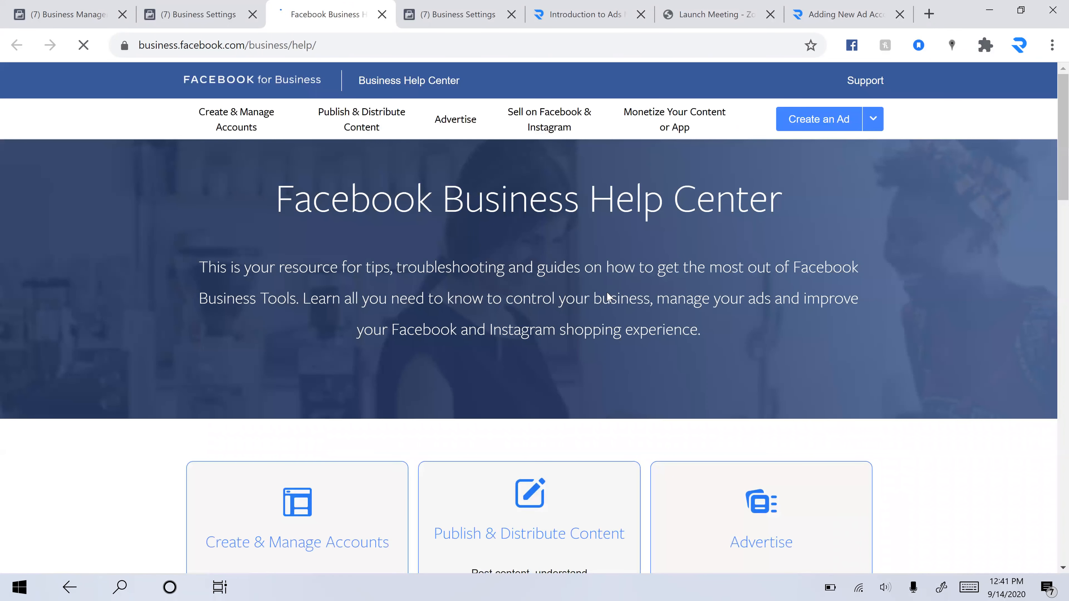
pyautogui.click(863, 82)
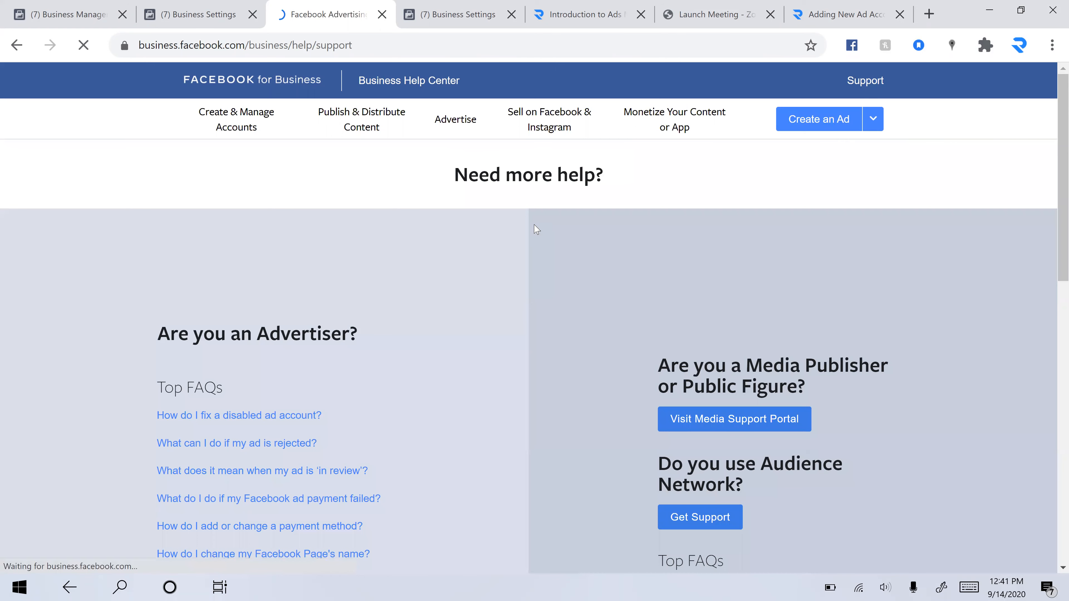
pyautogui.scroll(-1, 563, 232)
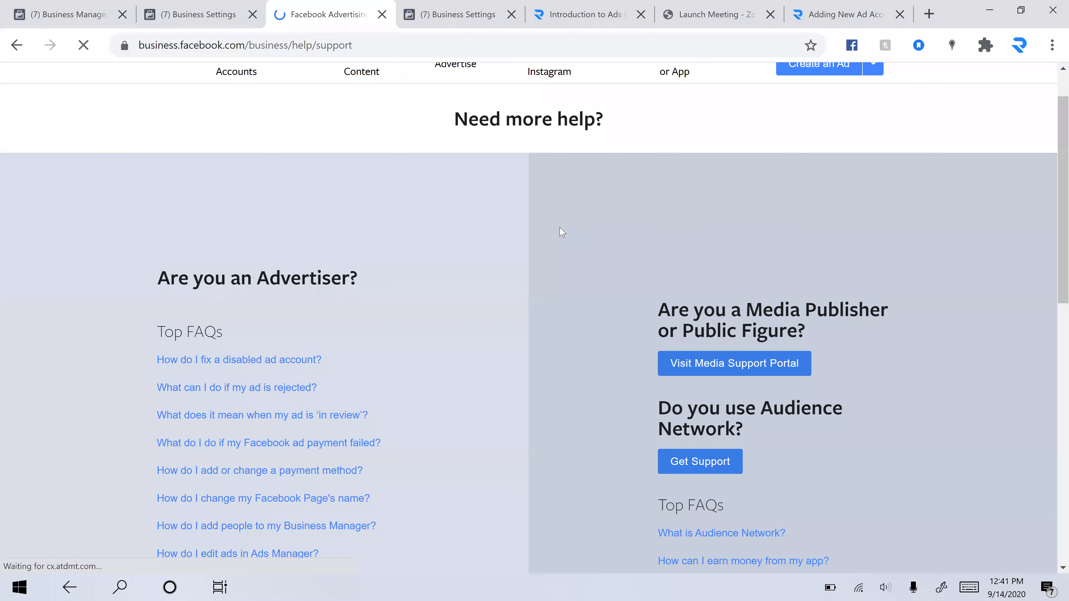
pyautogui.scroll(-6, 562, 232)
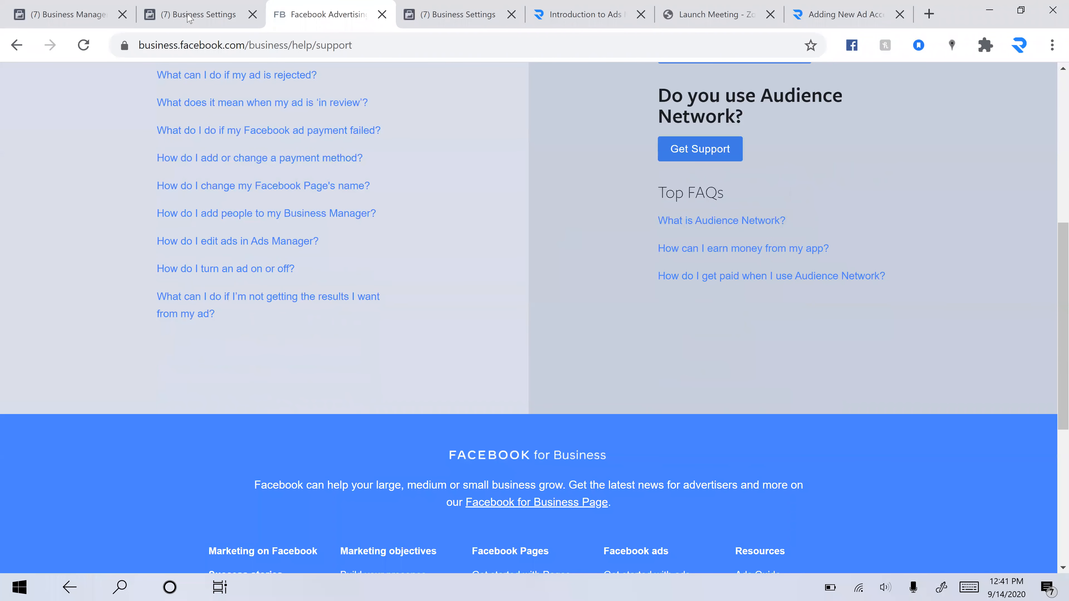
pyautogui.scroll(-3, 187, 24)
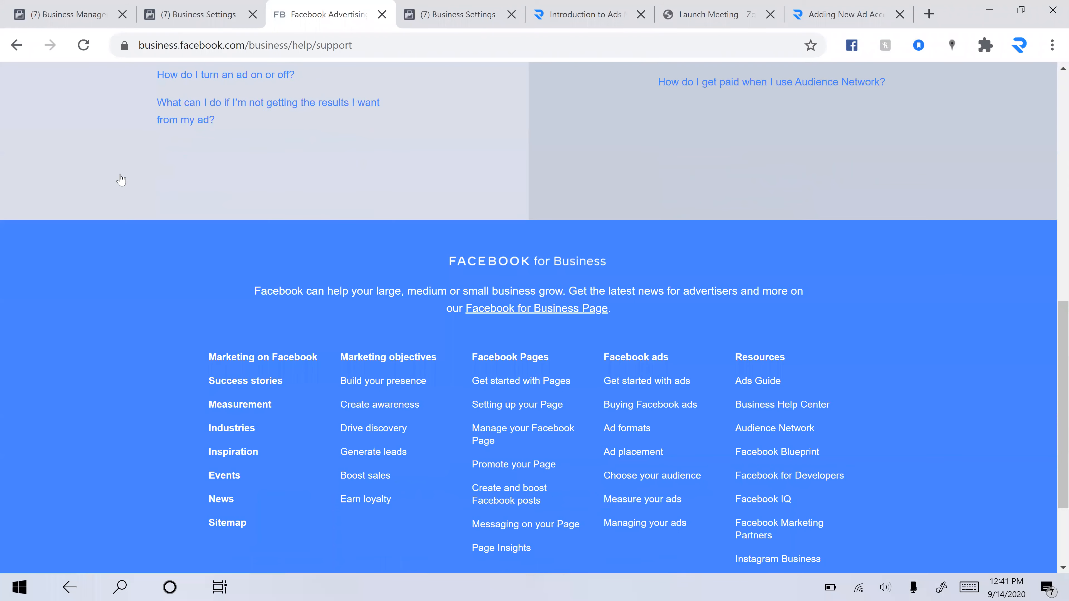
pyautogui.scroll(9, 119, 179)
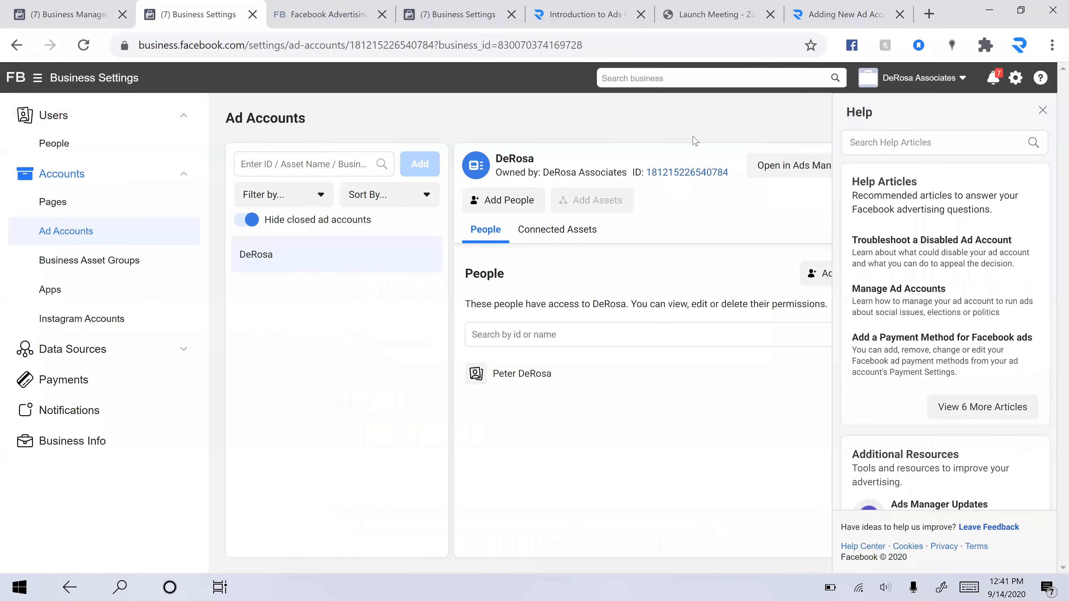
# Open the DeRosa ad account in Ads Manager and look through the date range presets
pyautogui.click(810, 165)
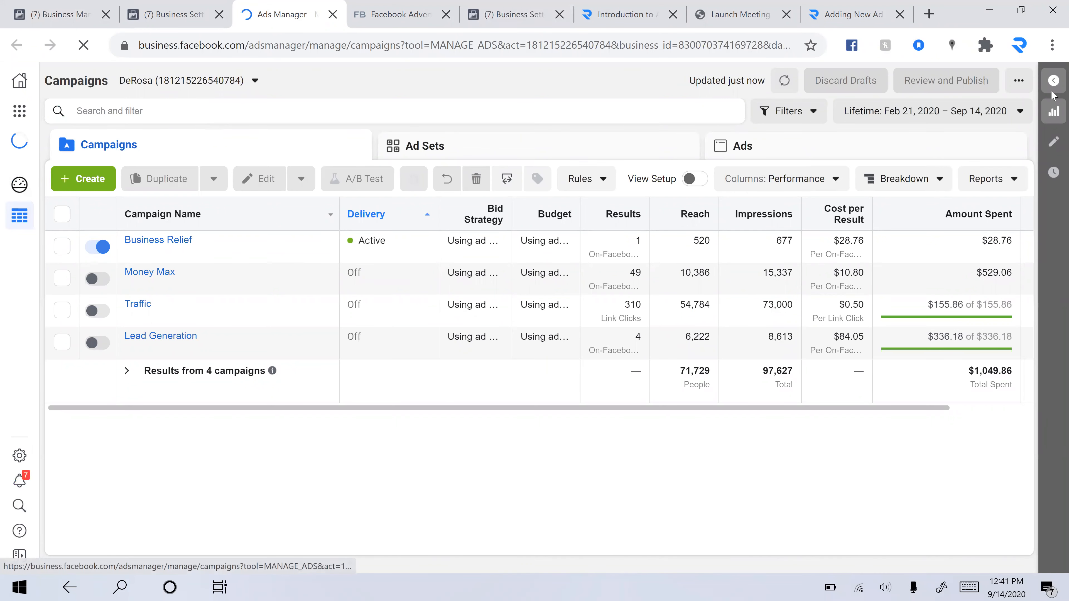
pyautogui.click(1009, 112)
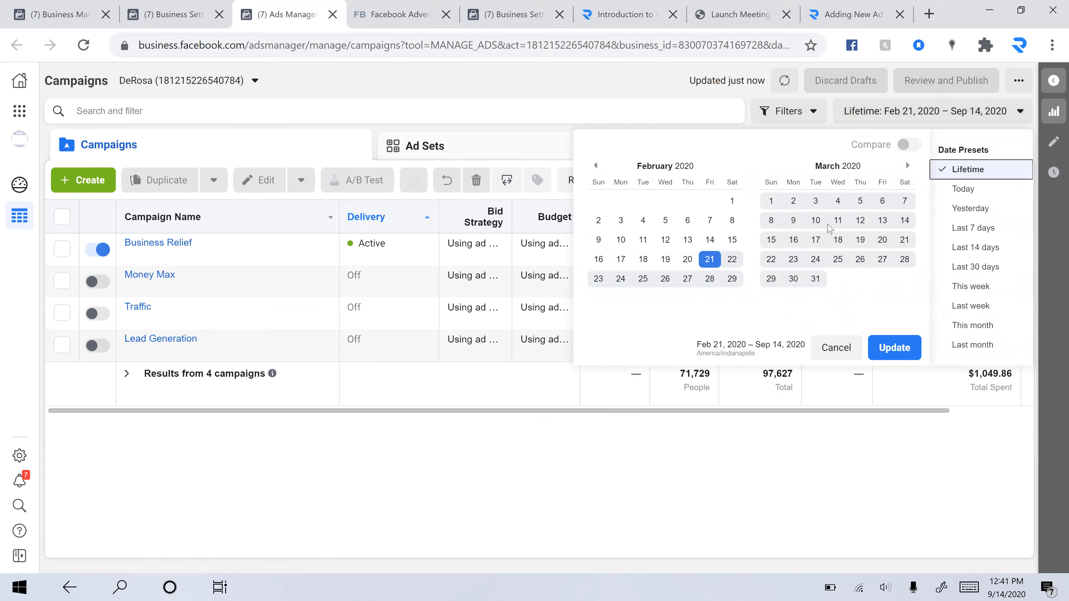
pyautogui.click(1012, 113)
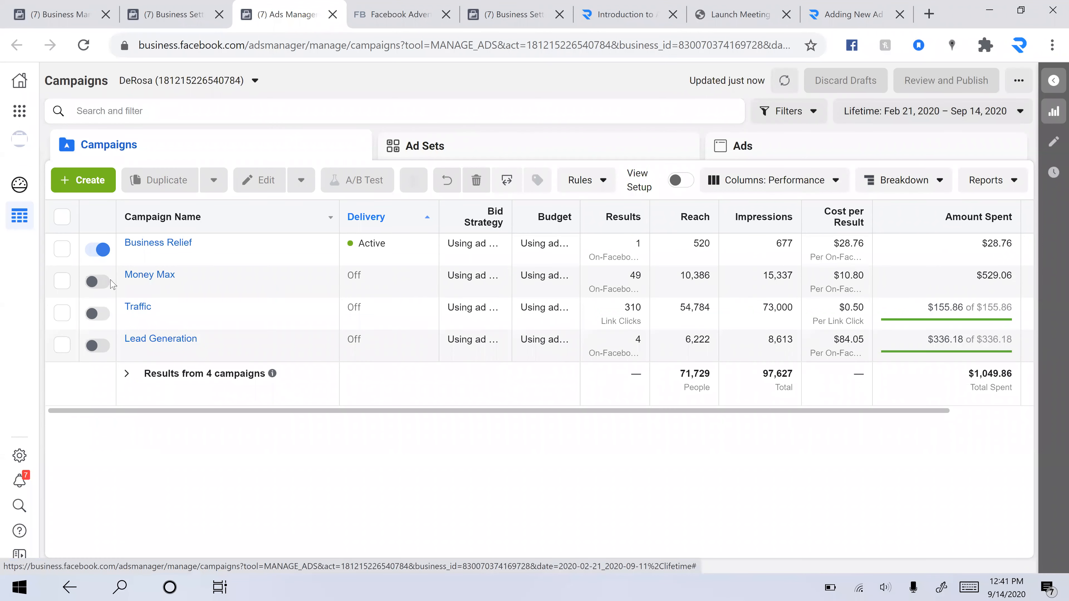
# Turn off the Business Relief campaign's delivery
pyautogui.click(100, 252)
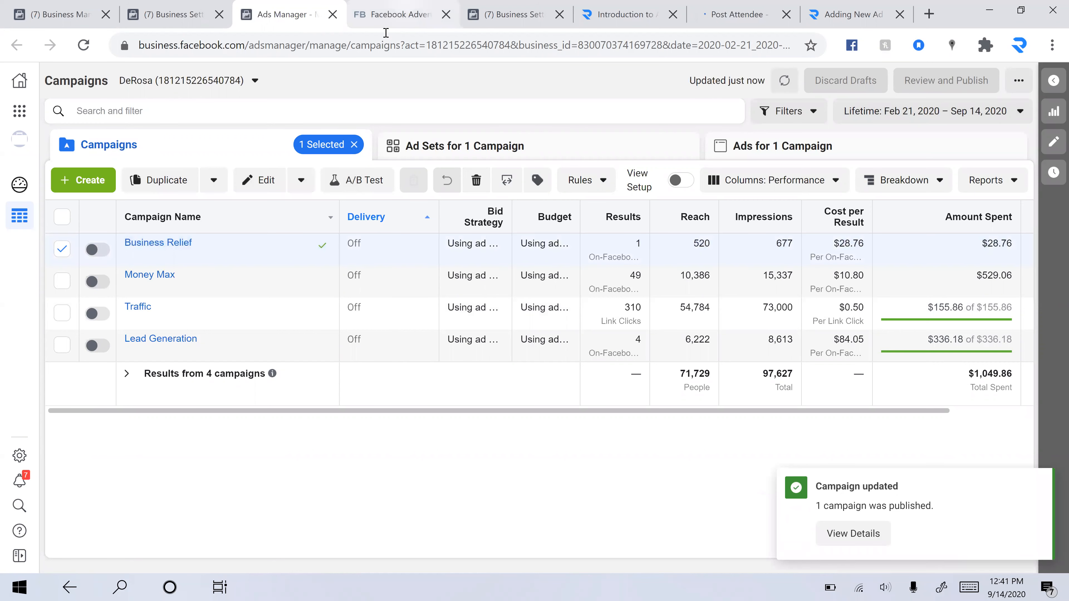
# Switch to the Facebook tab, search for derosa, and open the DeRosa and Associates Inc page
pyautogui.click(385, 19)
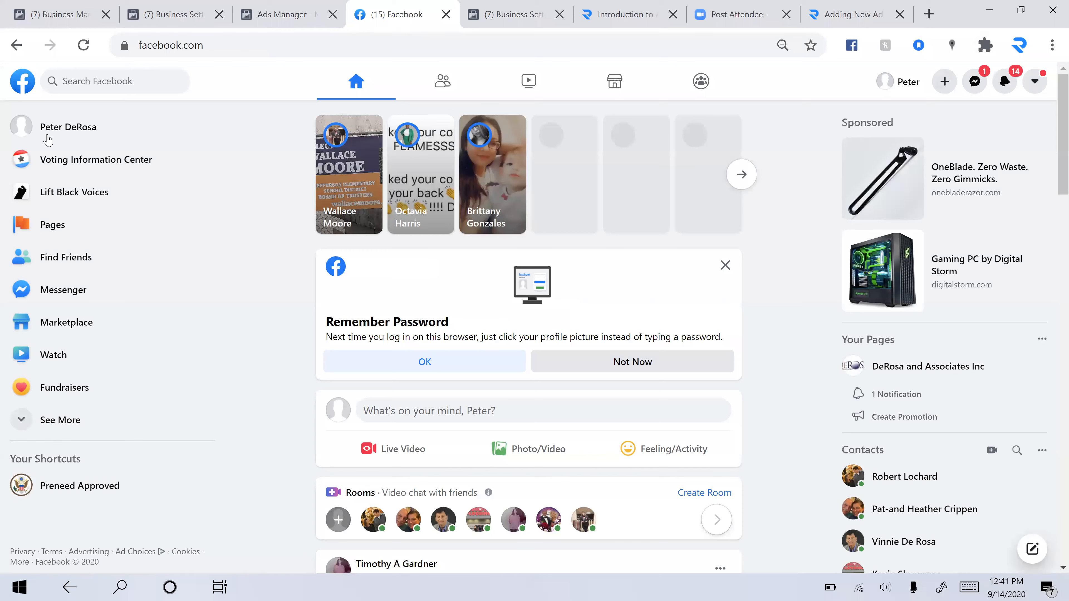
pyautogui.click(154, 89)
pyautogui.write('derosa')
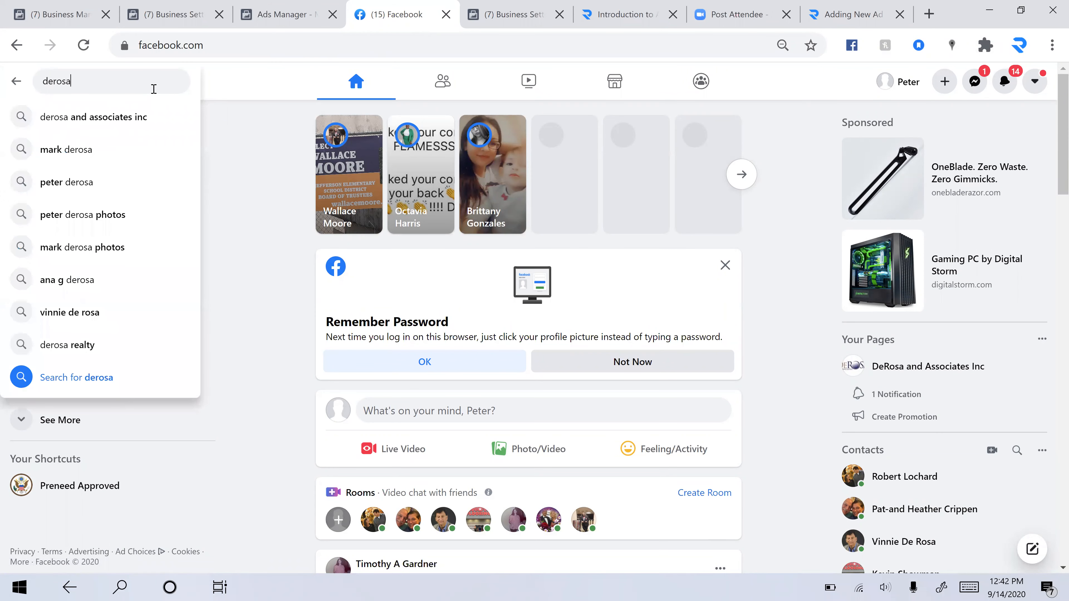
pyautogui.click(127, 118)
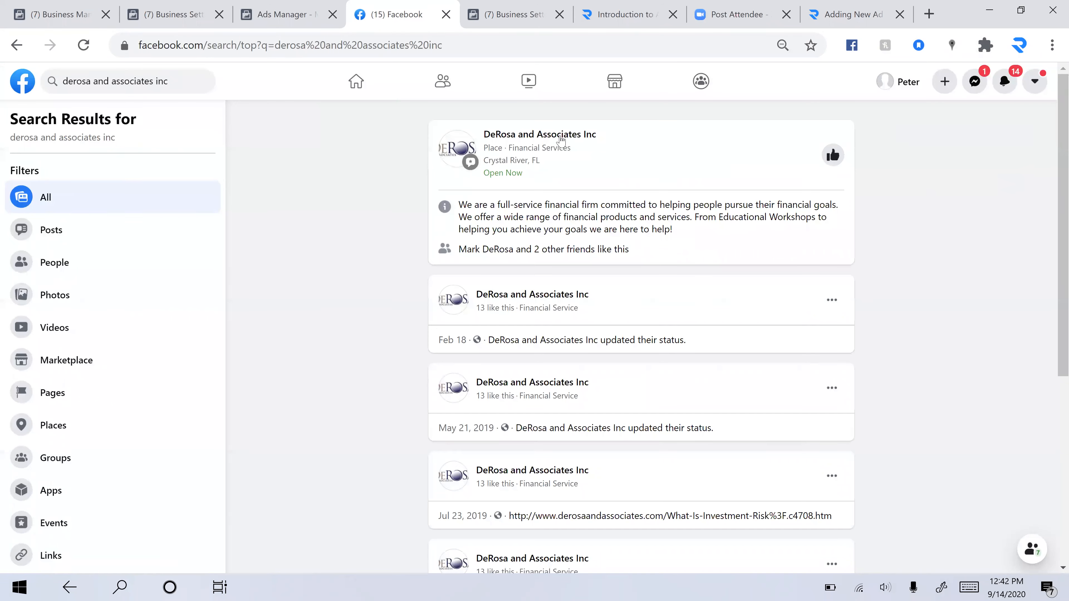
pyautogui.click(561, 139)
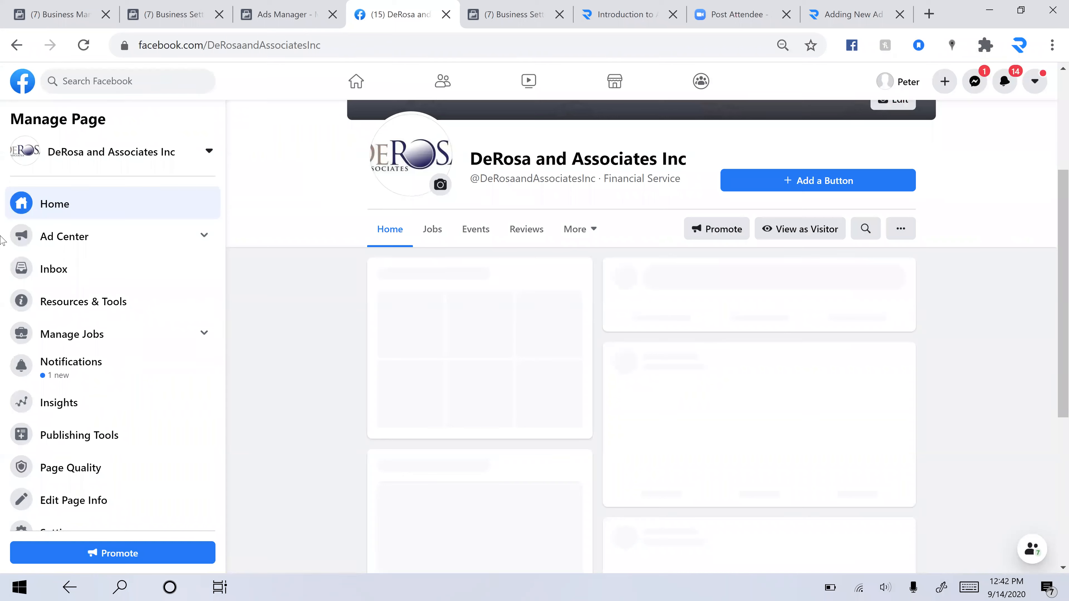
# Browse the page's Publishing Tools and Ad Center sections
pyautogui.click(96, 415)
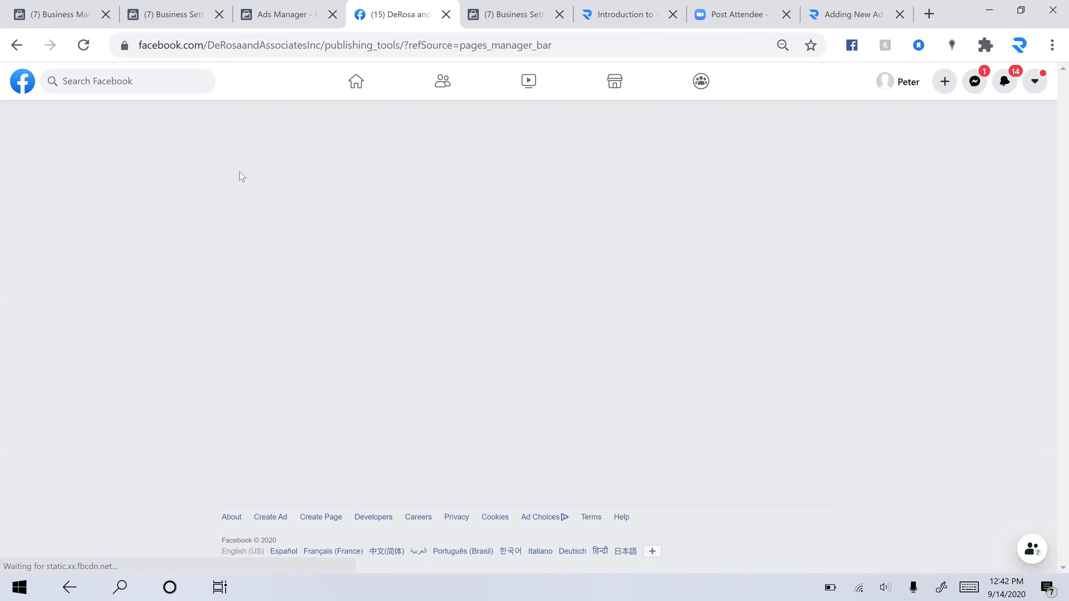
pyautogui.click(17, 45)
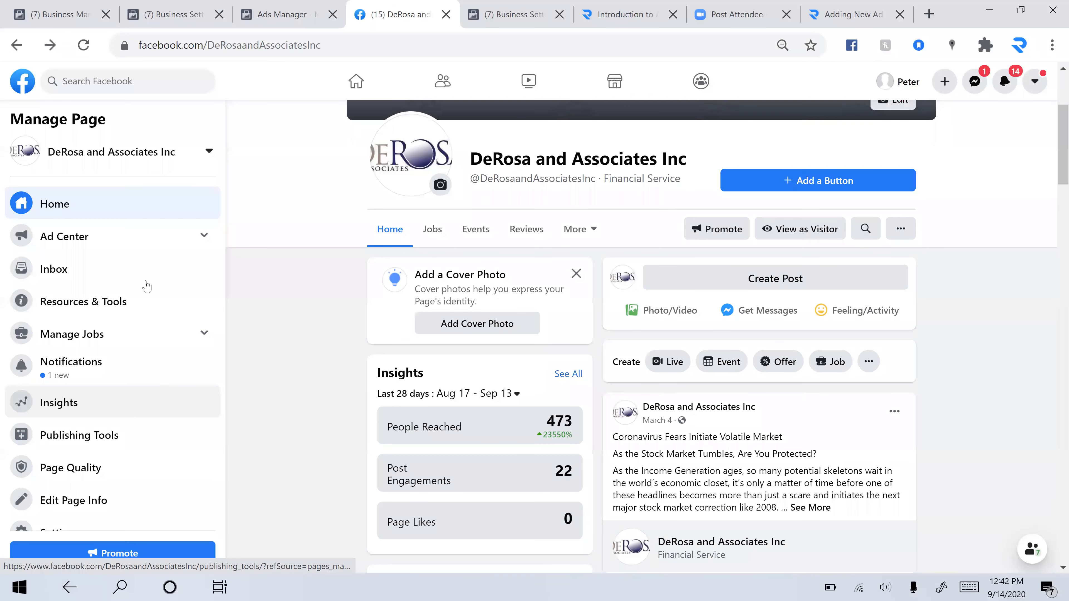
pyautogui.click(154, 241)
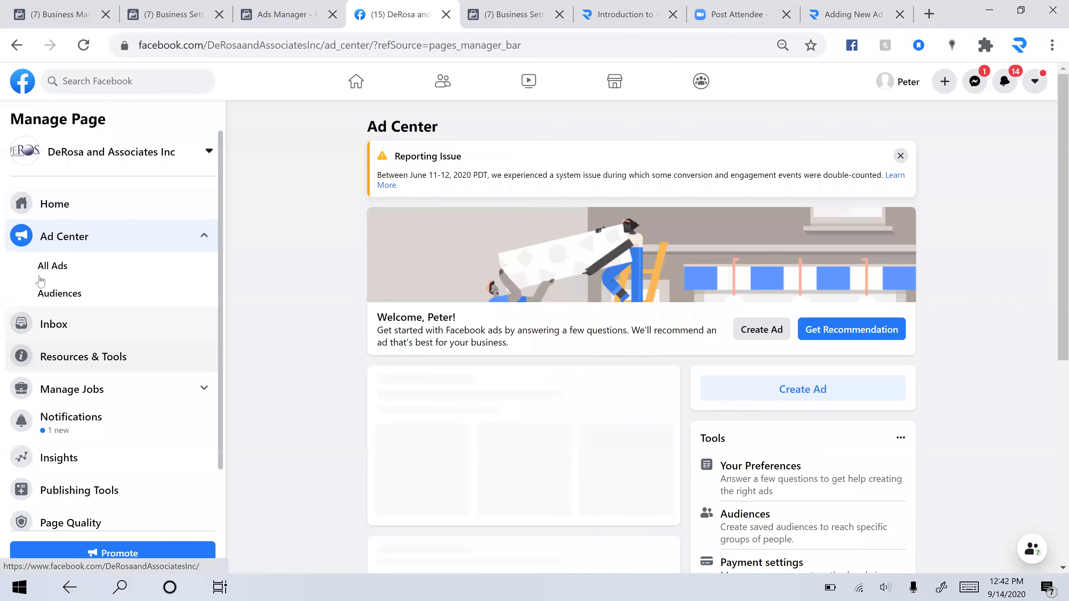
pyautogui.scroll(-2, 40, 281)
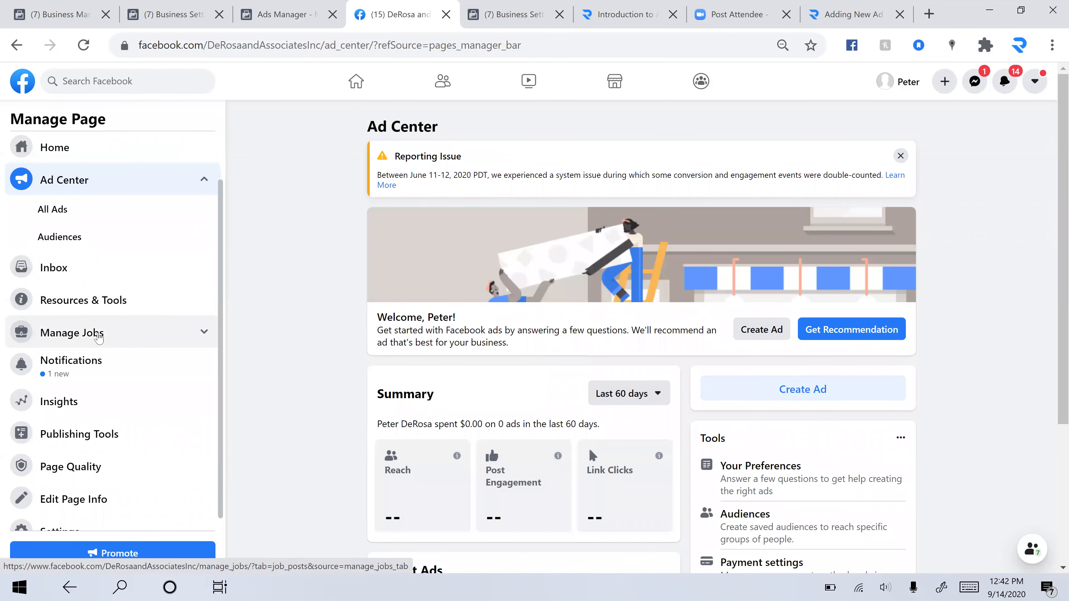
# Open the page's Publishing Tools and go to the lead ads Forms Library
pyautogui.click(102, 425)
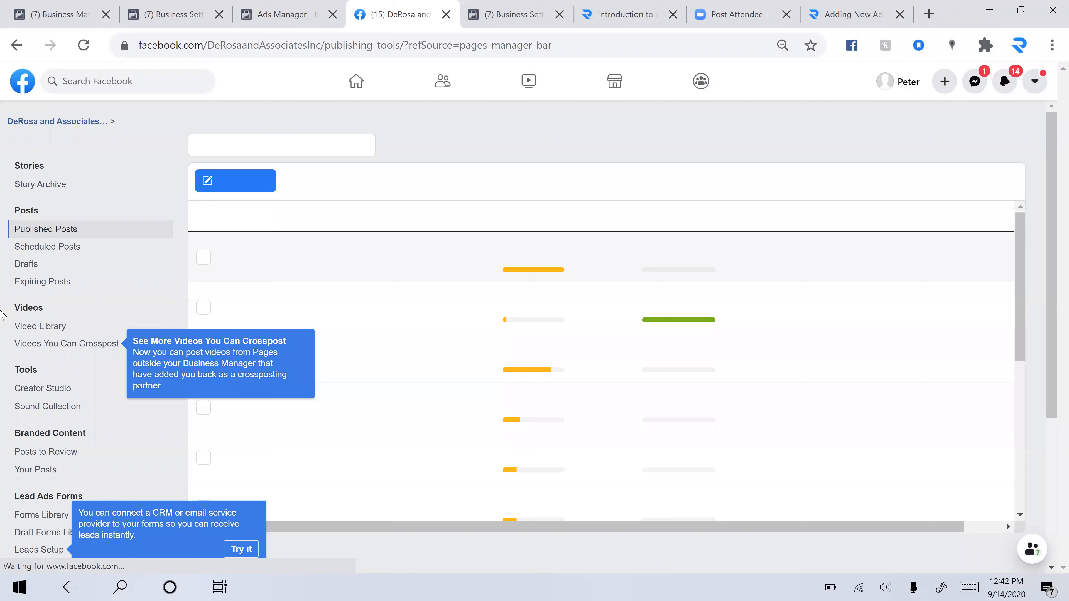
pyautogui.scroll(-3, 58, 343)
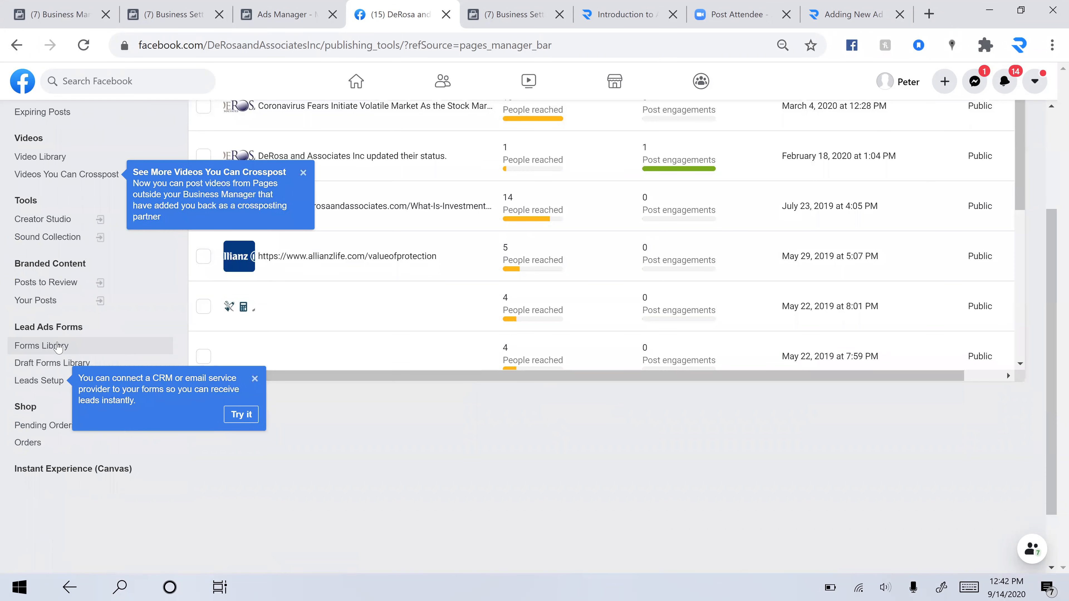
pyautogui.click(58, 346)
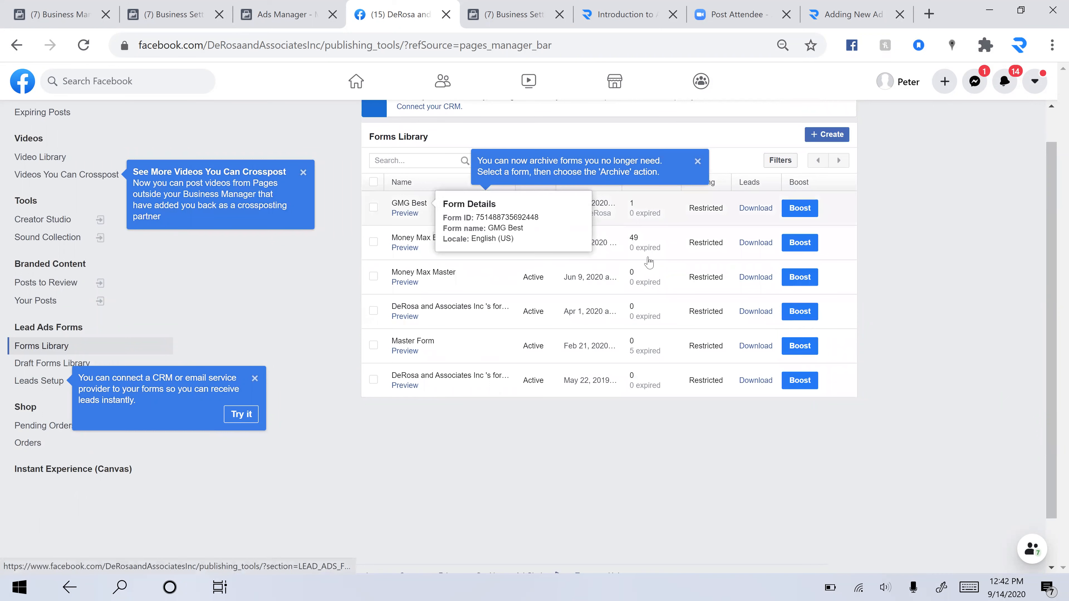
# Download the new leads from the Money Max Best form as a CSV file
pyautogui.moveTo(650, 262)
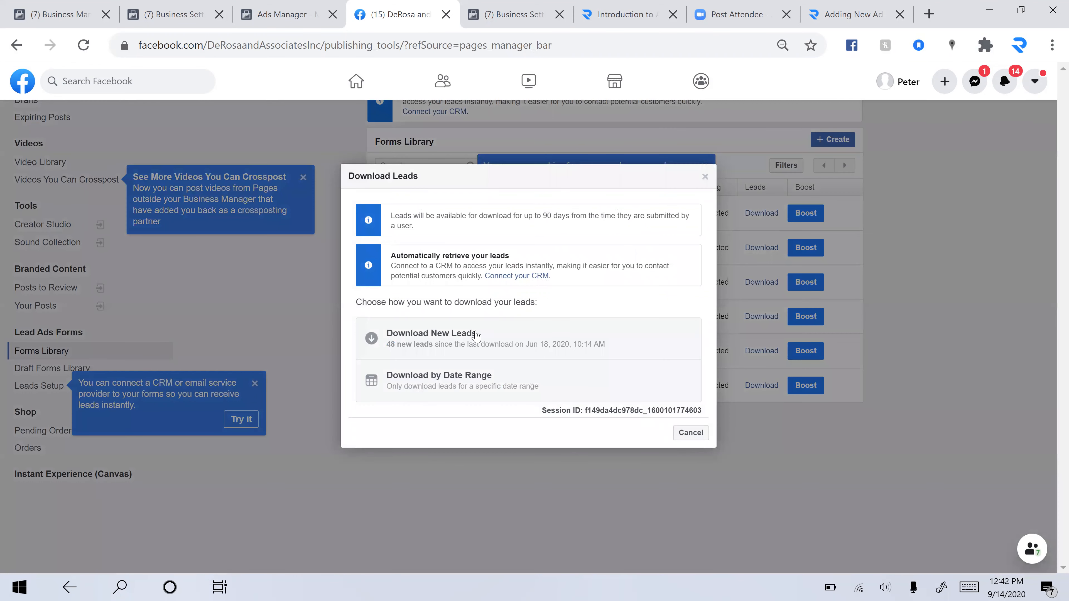
pyautogui.click(476, 338)
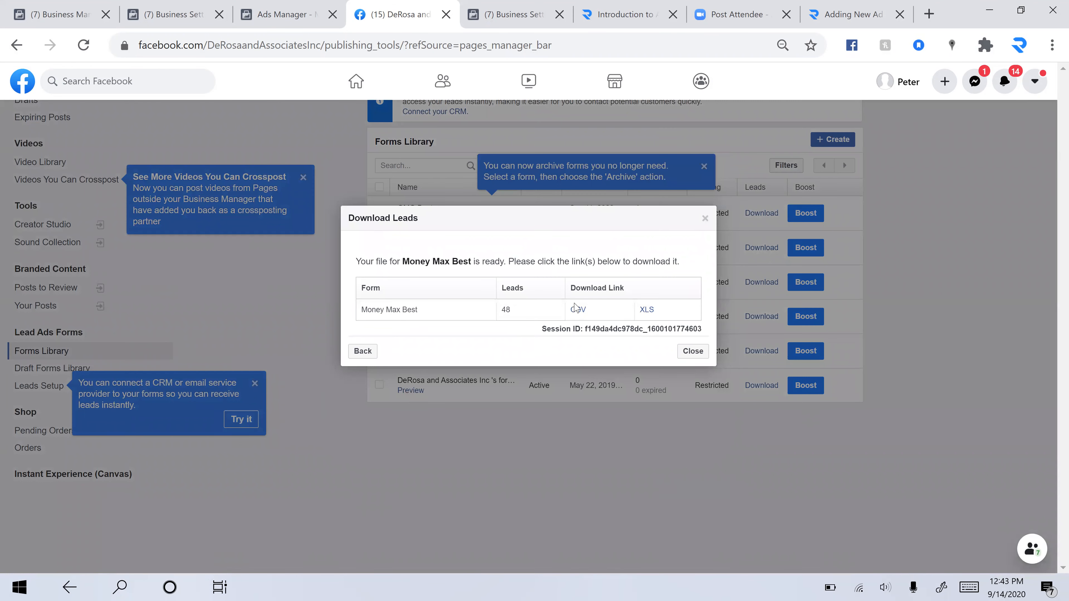
pyautogui.click(580, 312)
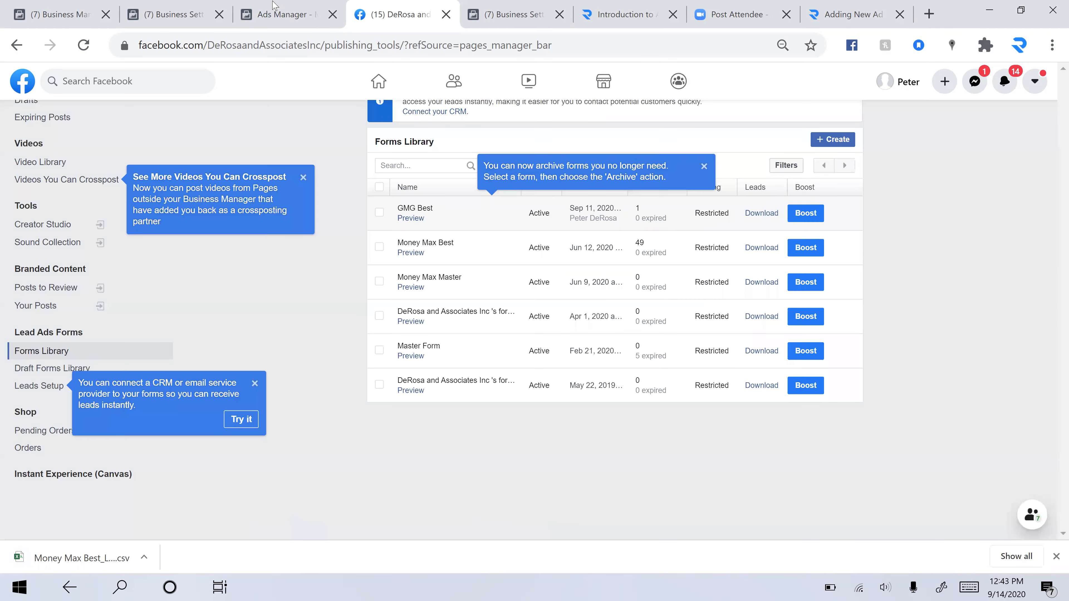
# Return to Ads Manager and browse the selected campaign's ad sets and ads before going back to campaigns
pyautogui.click(274, 5)
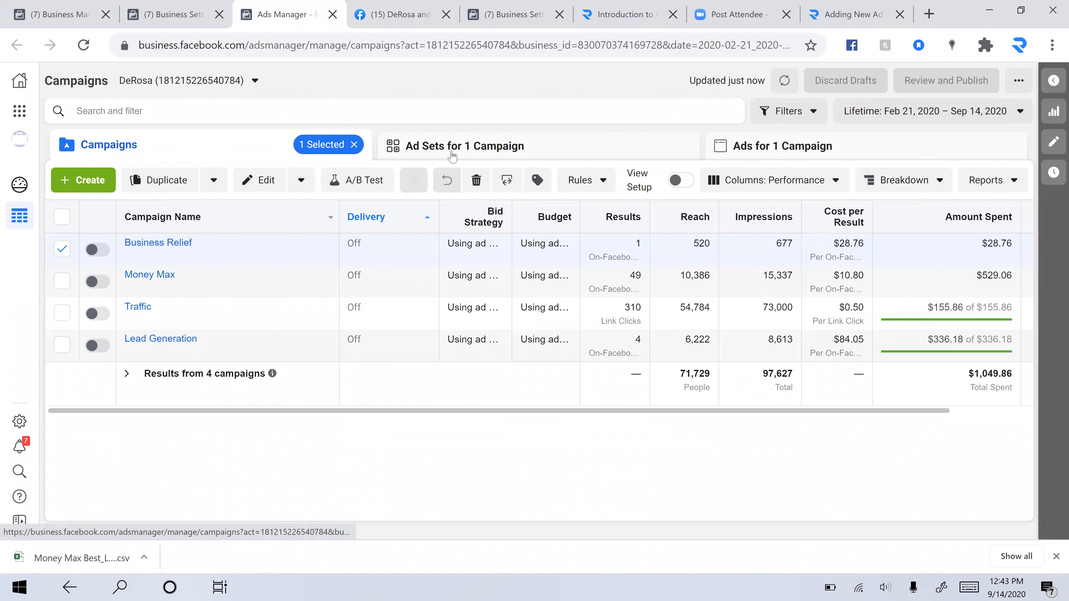
pyautogui.click(475, 157)
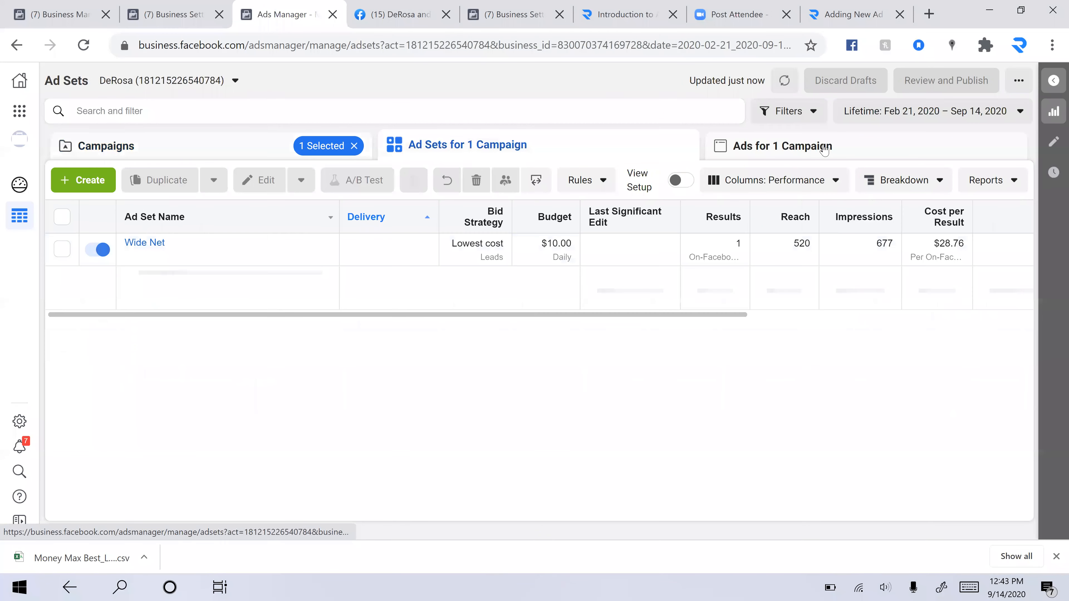
pyautogui.click(824, 148)
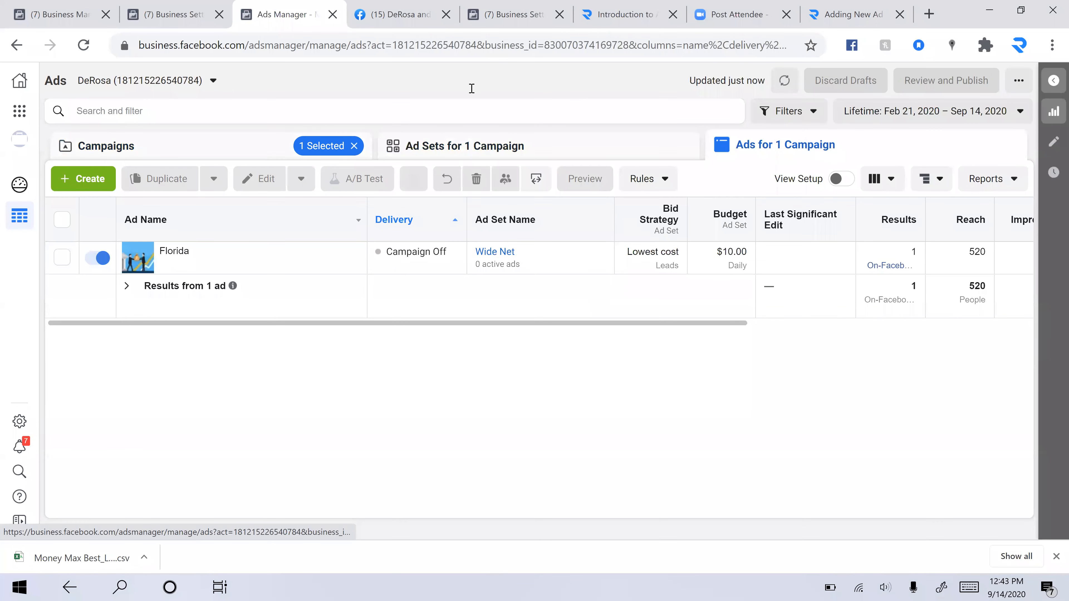
pyautogui.click(211, 148)
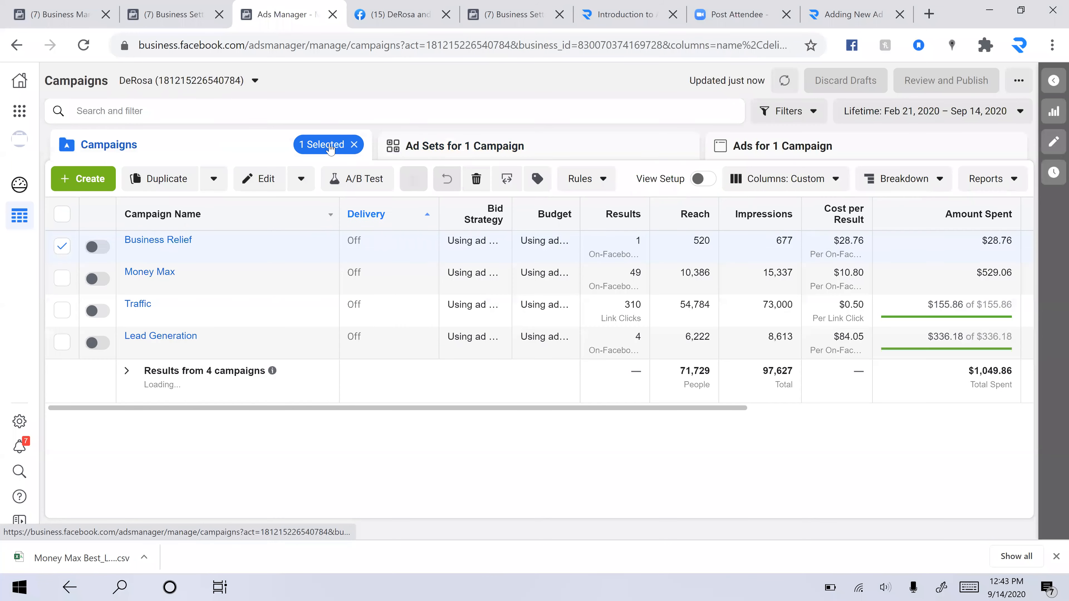